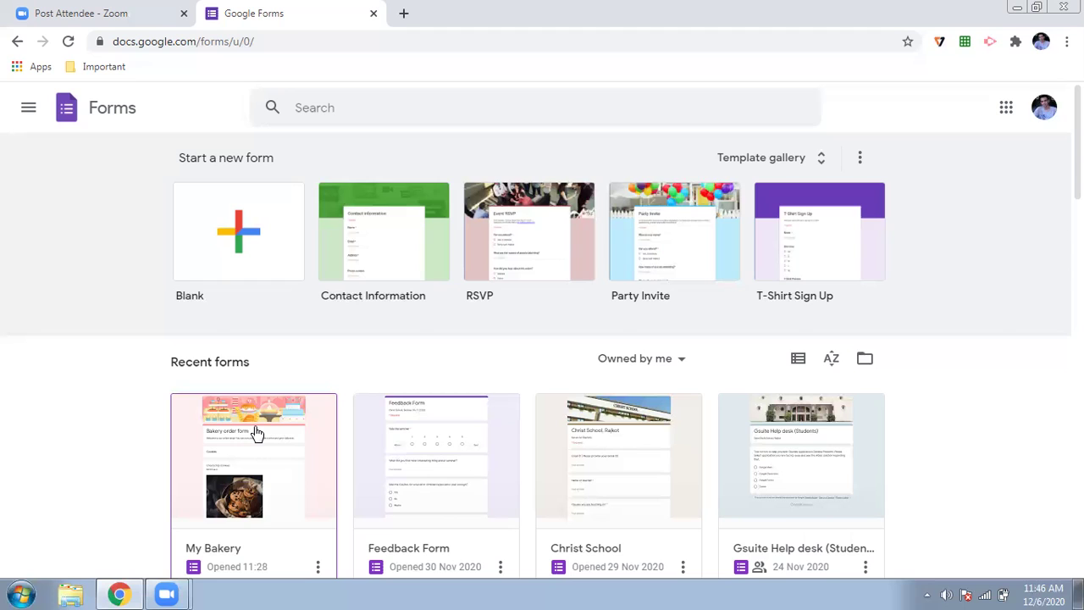
- Open the My Bakery form from Recent forms in the editor
click(257, 433)
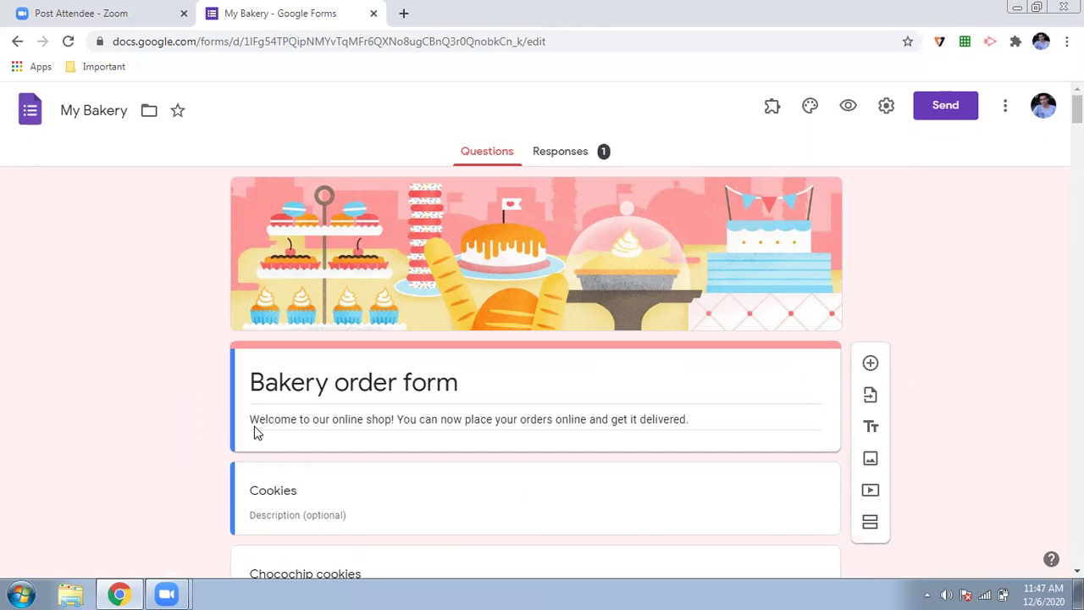
- Copy the form's Neartail share link and load it in a new browser tab
click(768, 109)
click(798, 264)
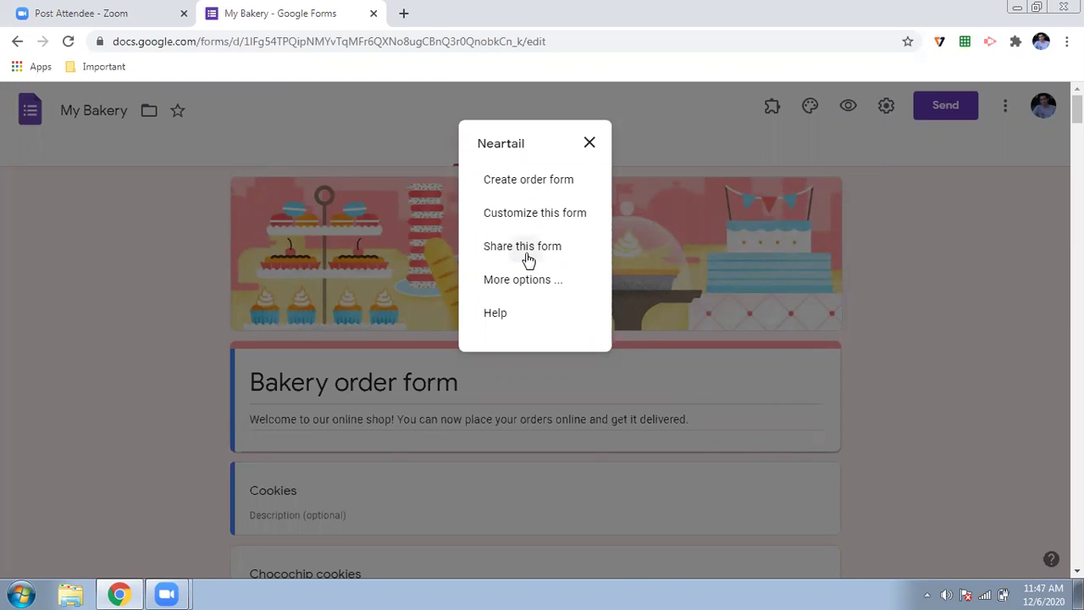
click(525, 252)
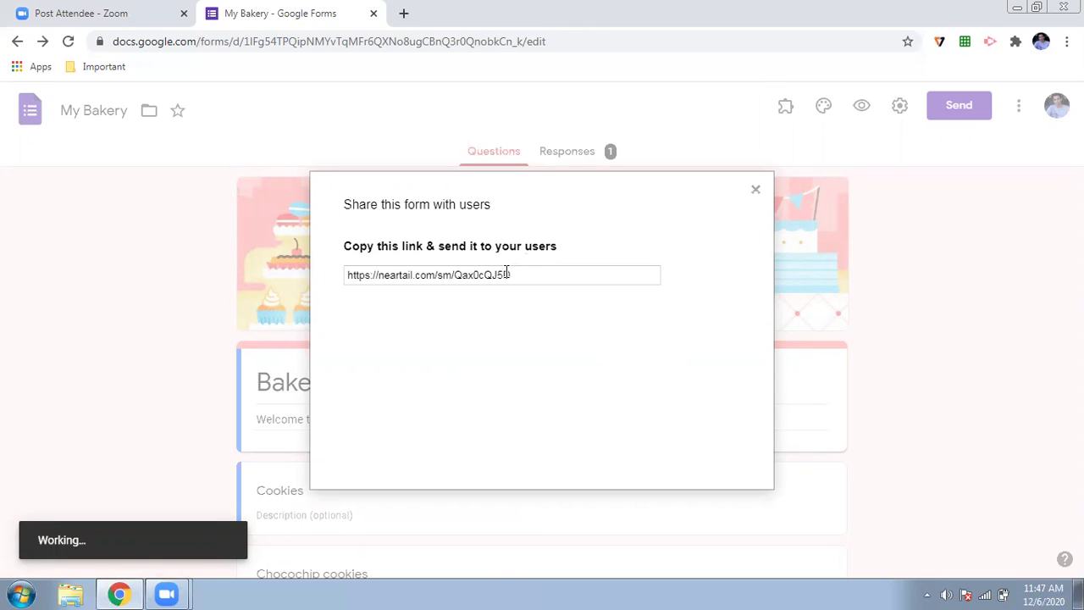
triple_click(506, 274)
key(ctrl+c)
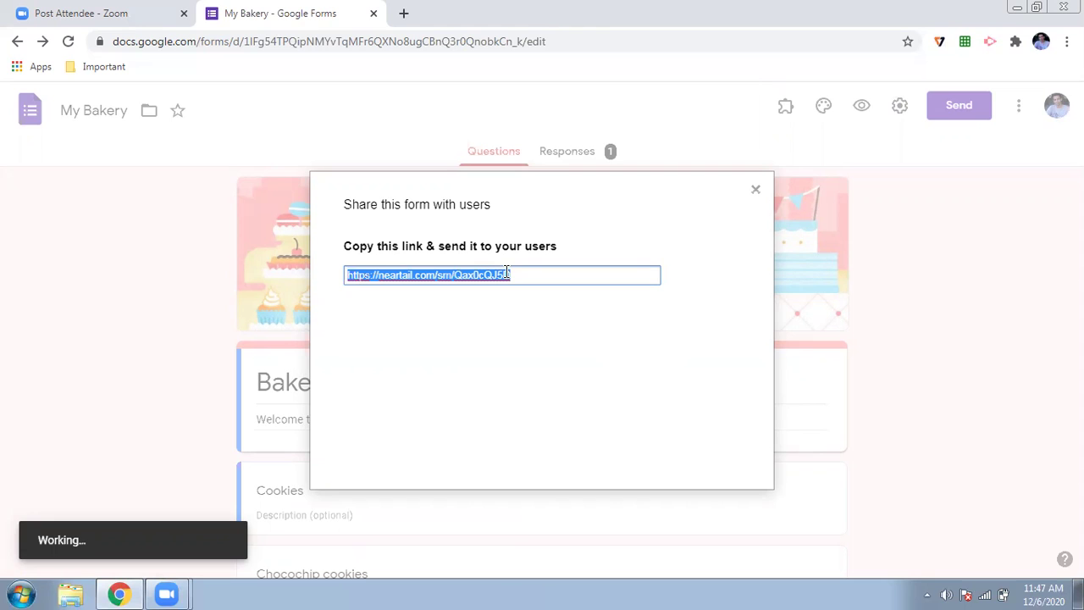
click(403, 12)
key(ctrl+v)
key(Return)
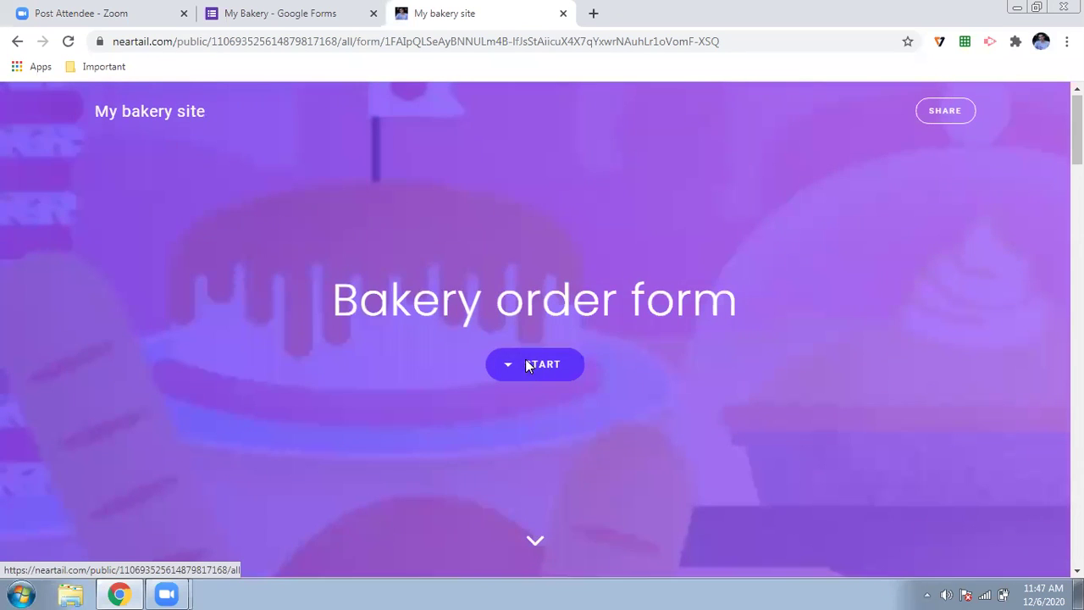
- Start the order and choose 5 Apple & caramel crumble cupcakes, bringing the total to Rs20.50
click(525, 364)
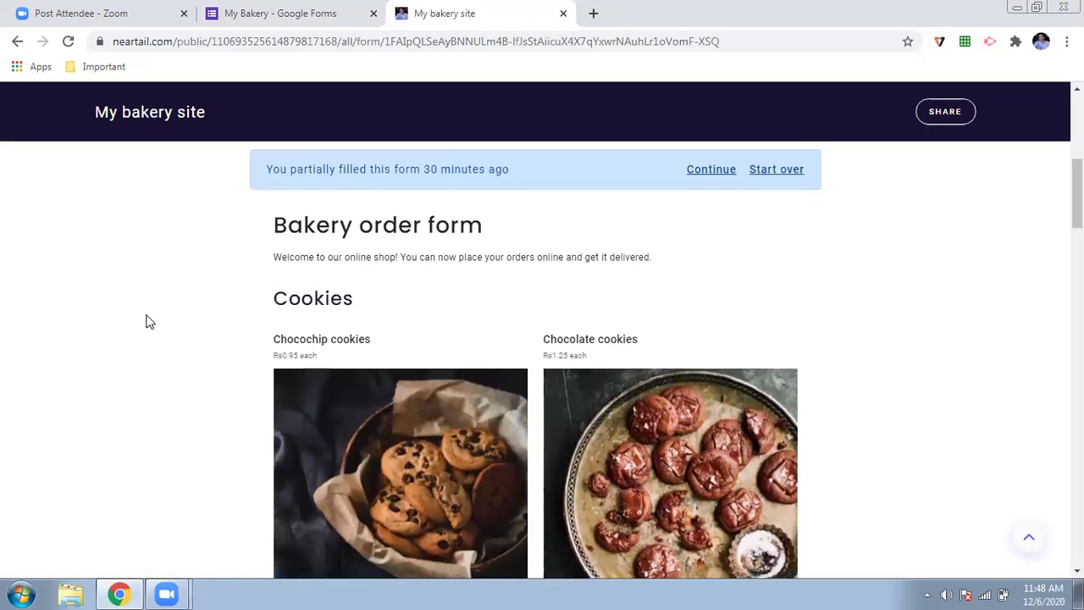
scroll(145, 321, down, 20)
scroll(145, 321, down, 2)
scroll(146, 321, up, 3)
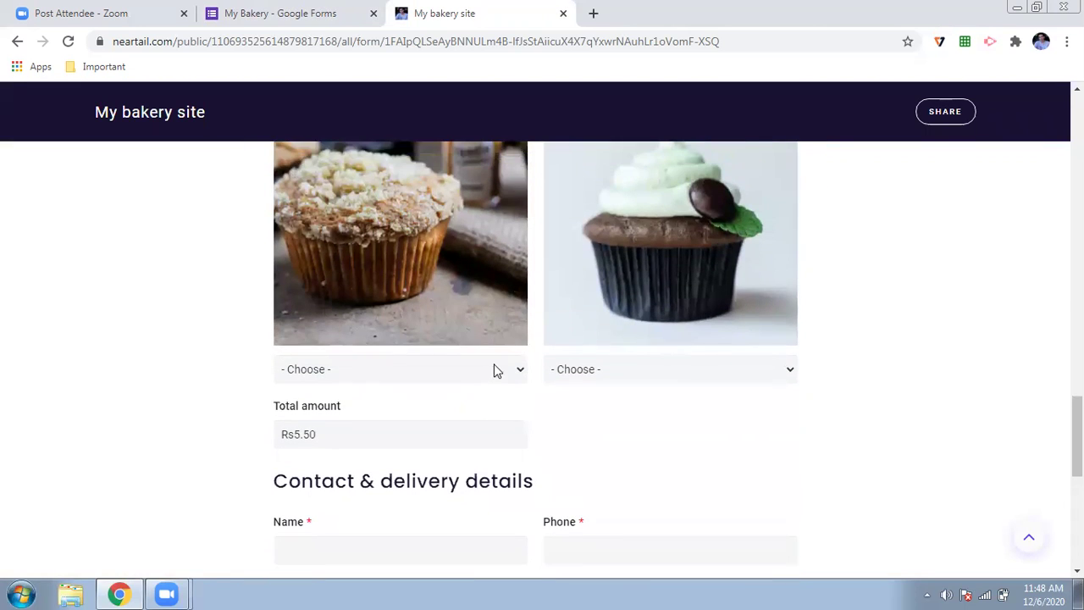
click(495, 370)
click(368, 465)
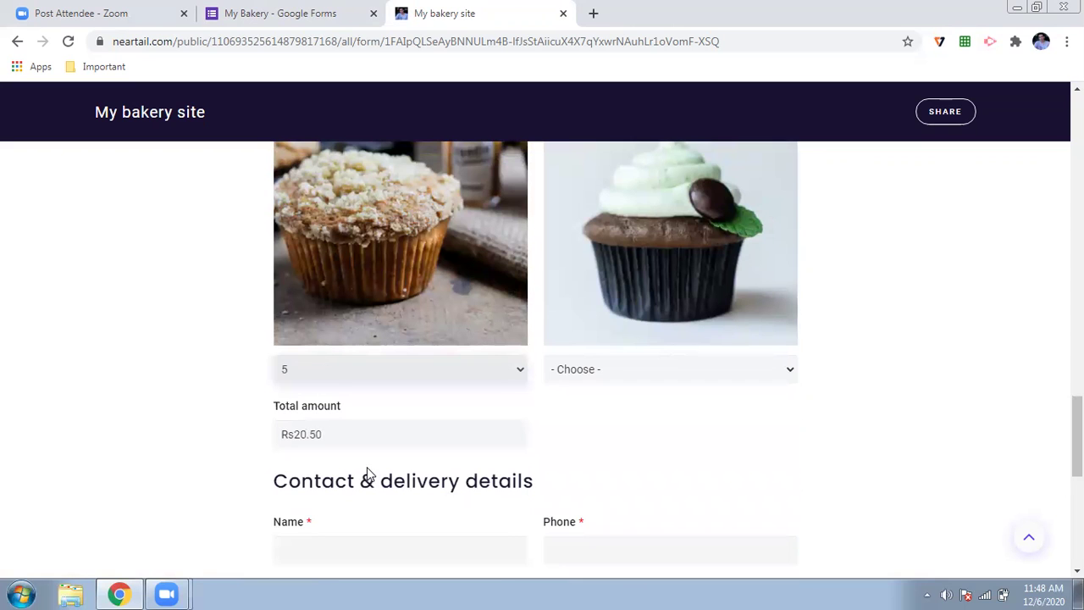
scroll(243, 448, down, 2)
right_click(243, 448)
- Fill in the customer's name and phone number under Contact & delivery
click(489, 348)
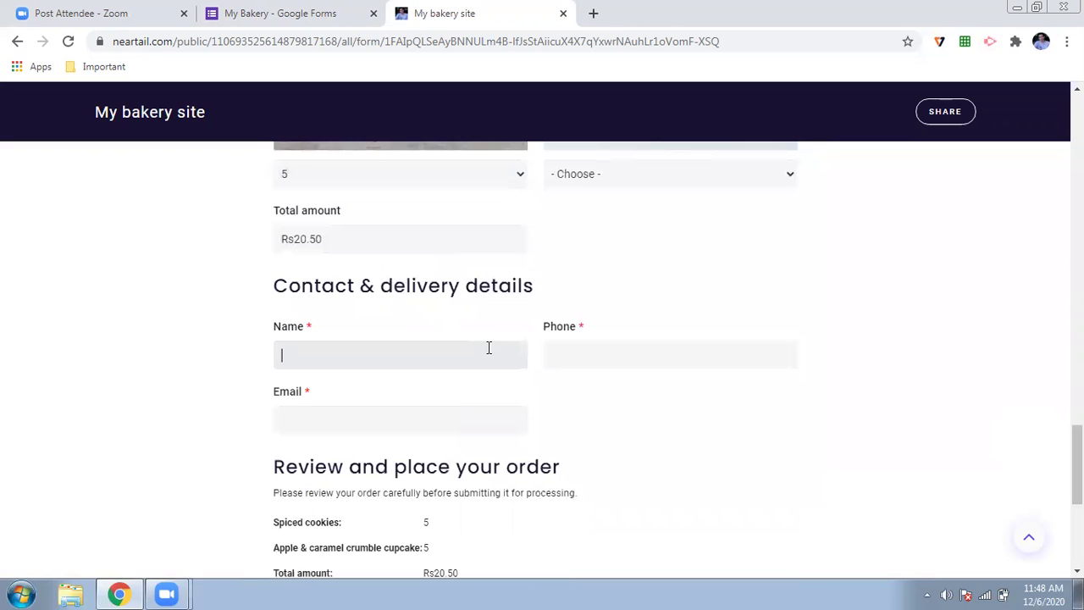
text(xxxx)
click(649, 354)
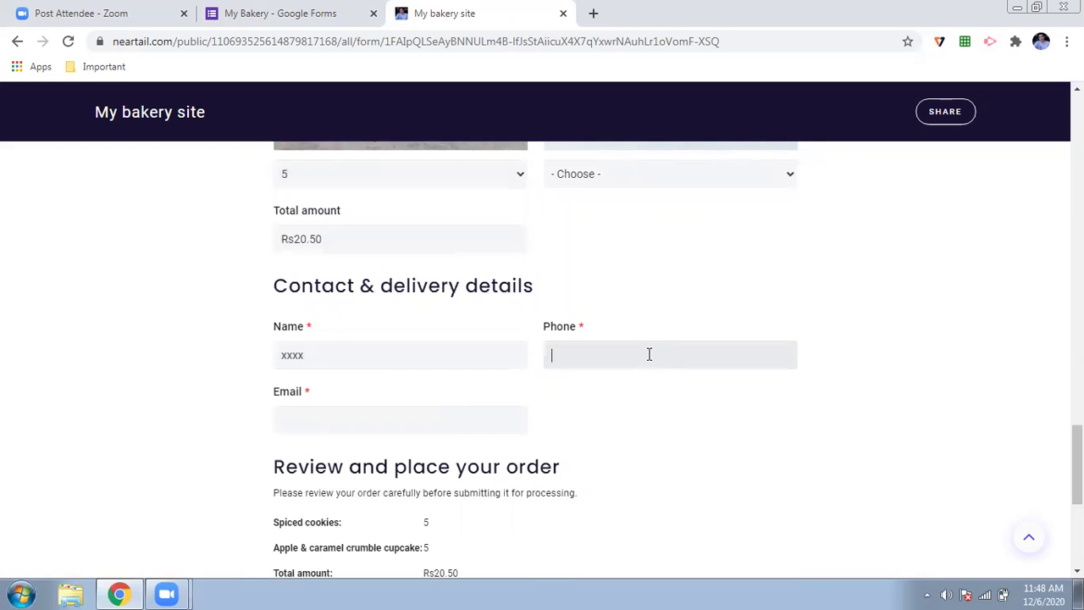
text(9999999)
click(336, 428)
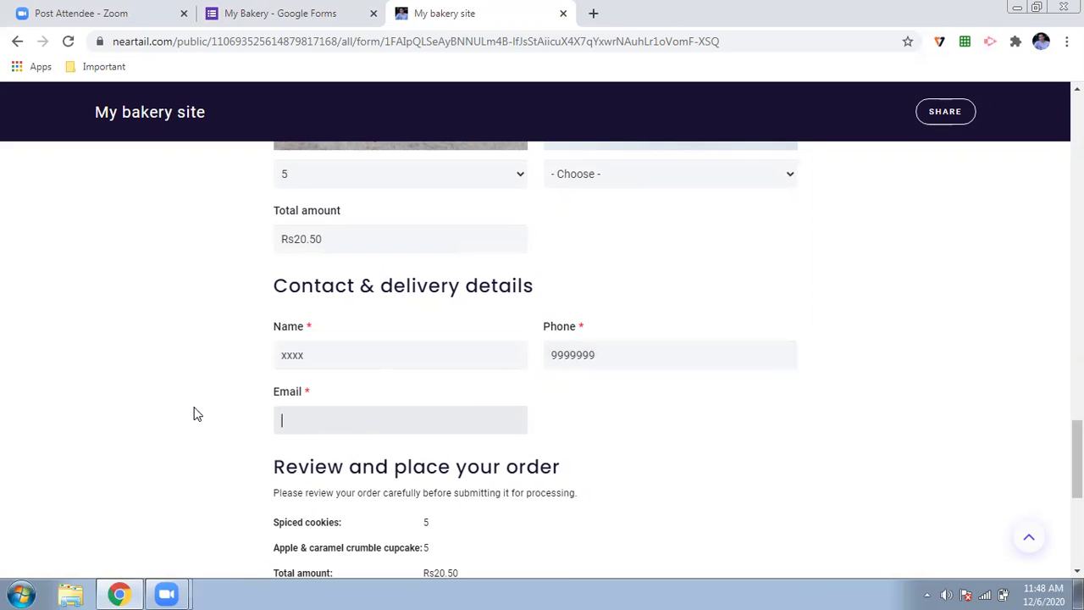
scroll(193, 414, down, 3)
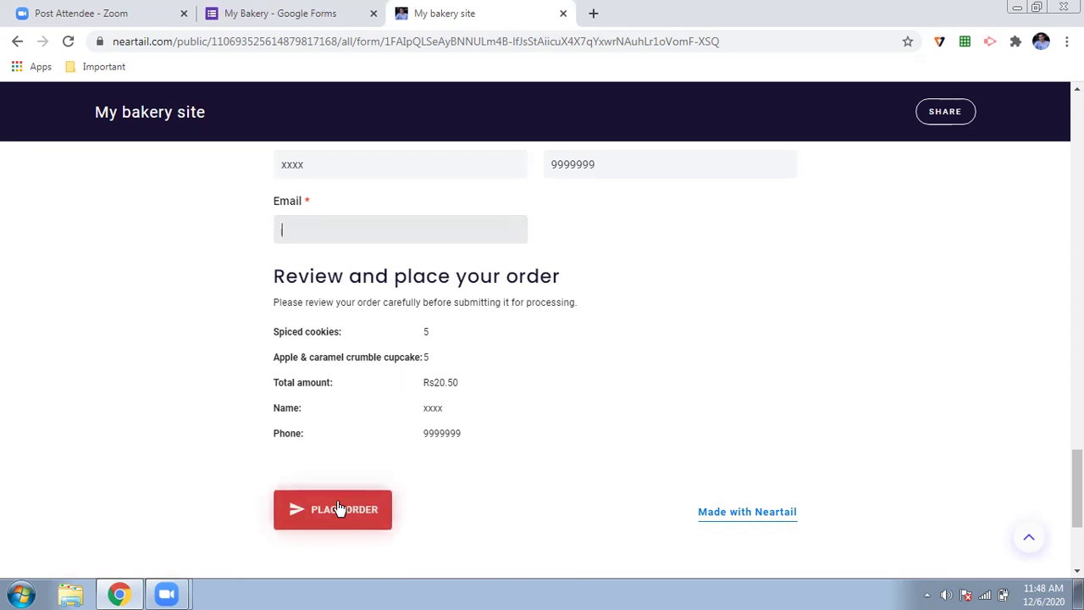
scroll(259, 350, up, 9)
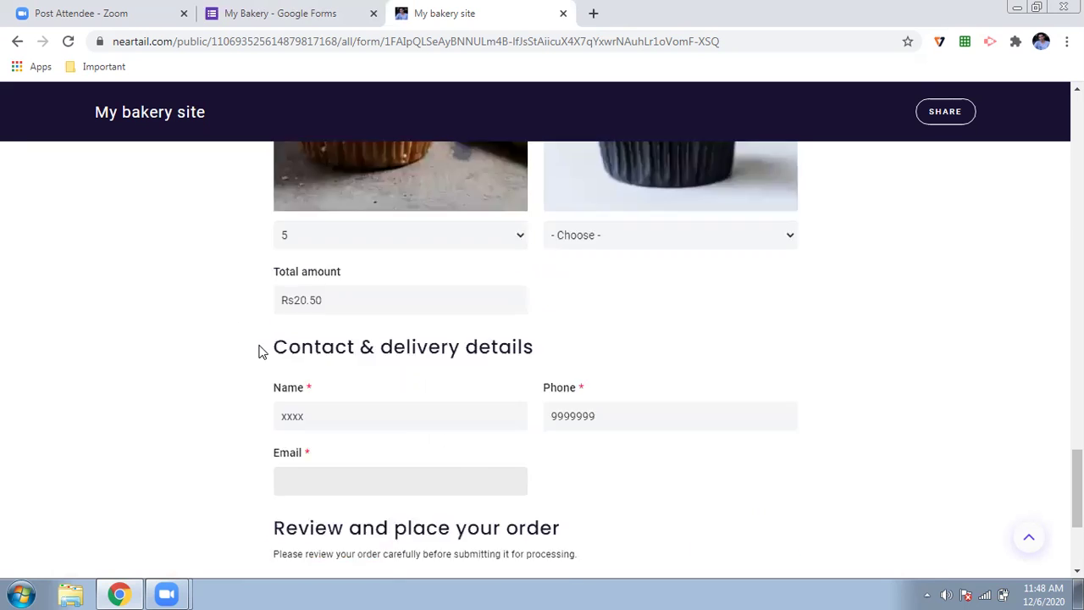
scroll(259, 351, up, 2)
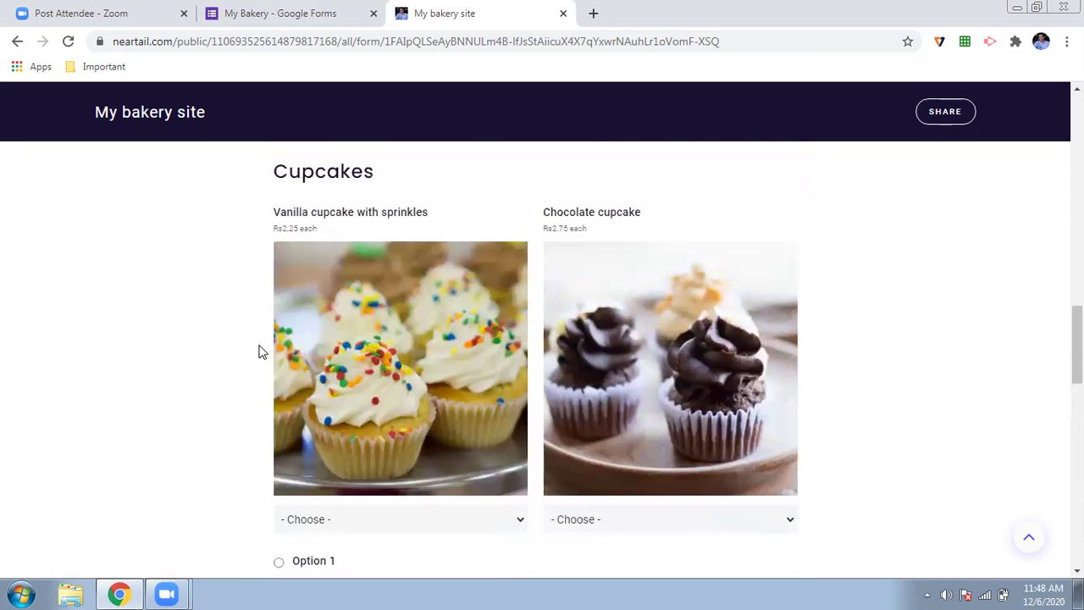
- Return to the My Bakery editor, close the share link dialog, and scroll through the questions
click(285, 24)
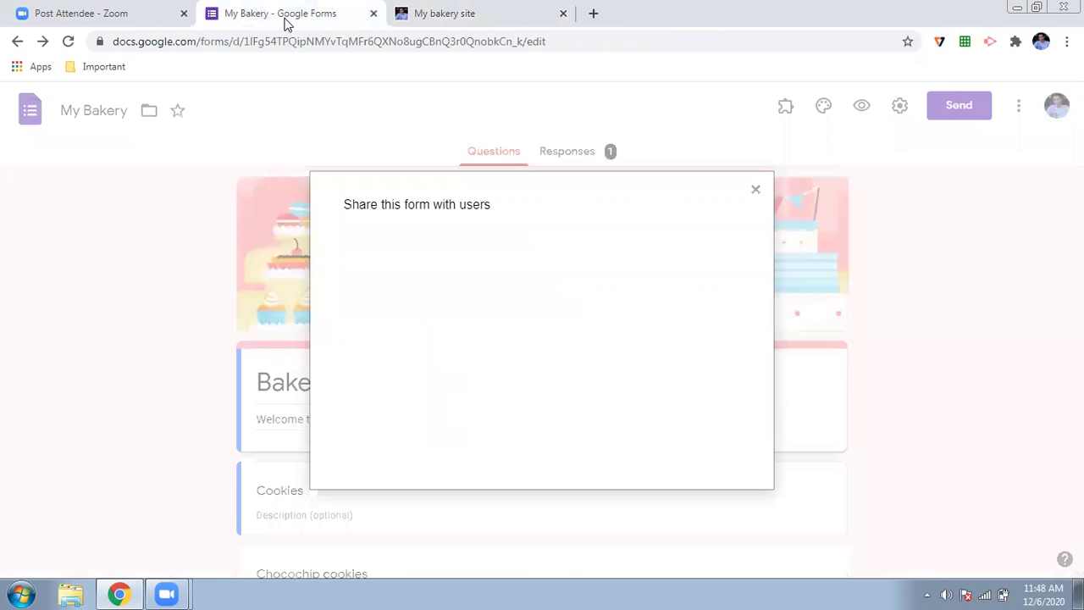
click(754, 191)
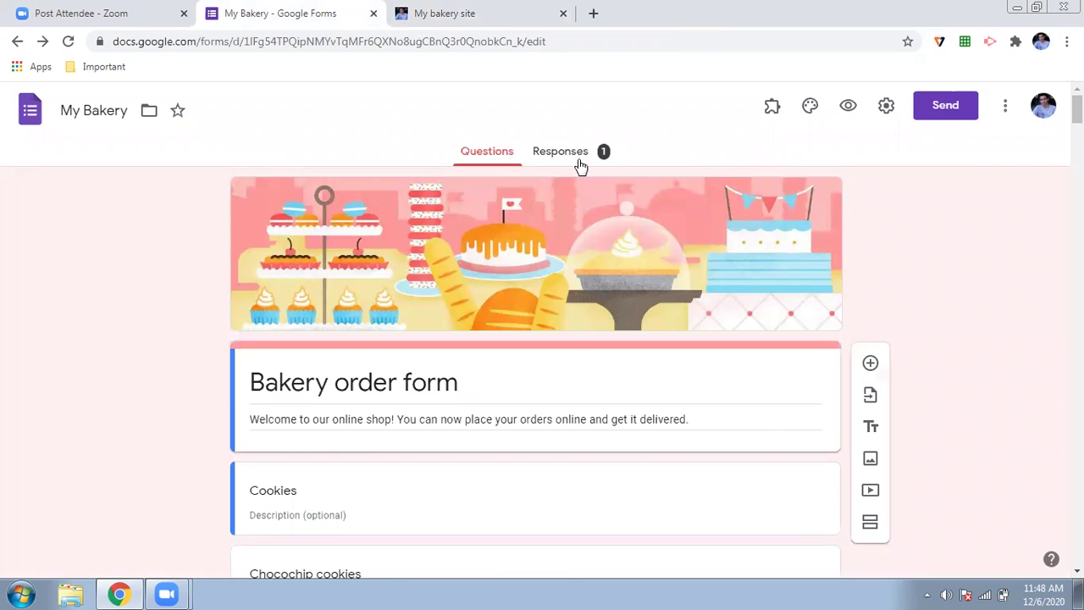
scroll(71, 260, down, 3)
scroll(72, 261, down, 12)
scroll(71, 261, down, 15)
scroll(71, 261, down, 15)
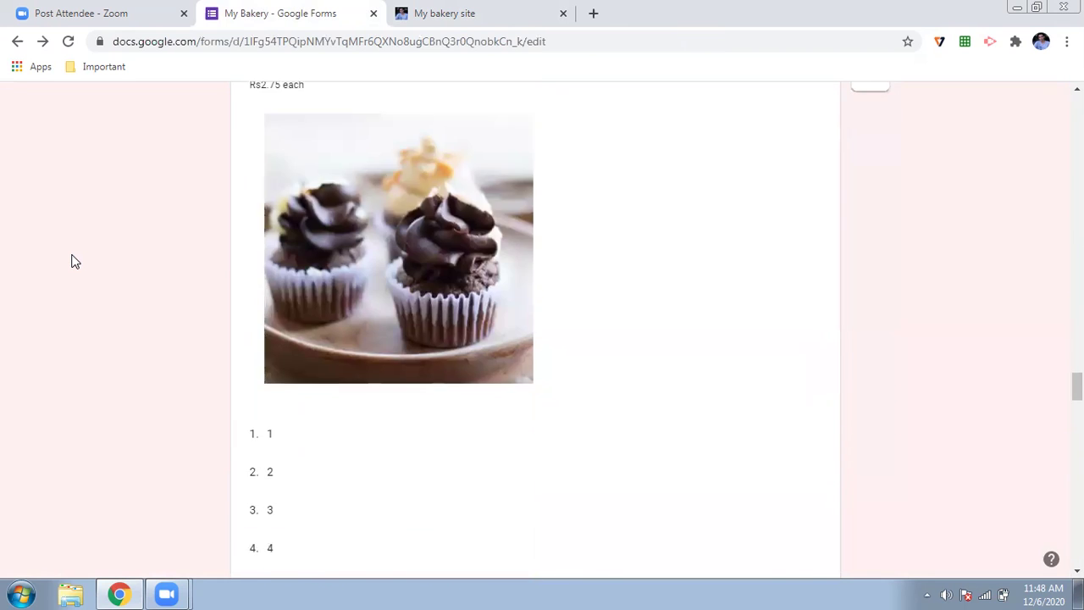
scroll(71, 261, down, 15)
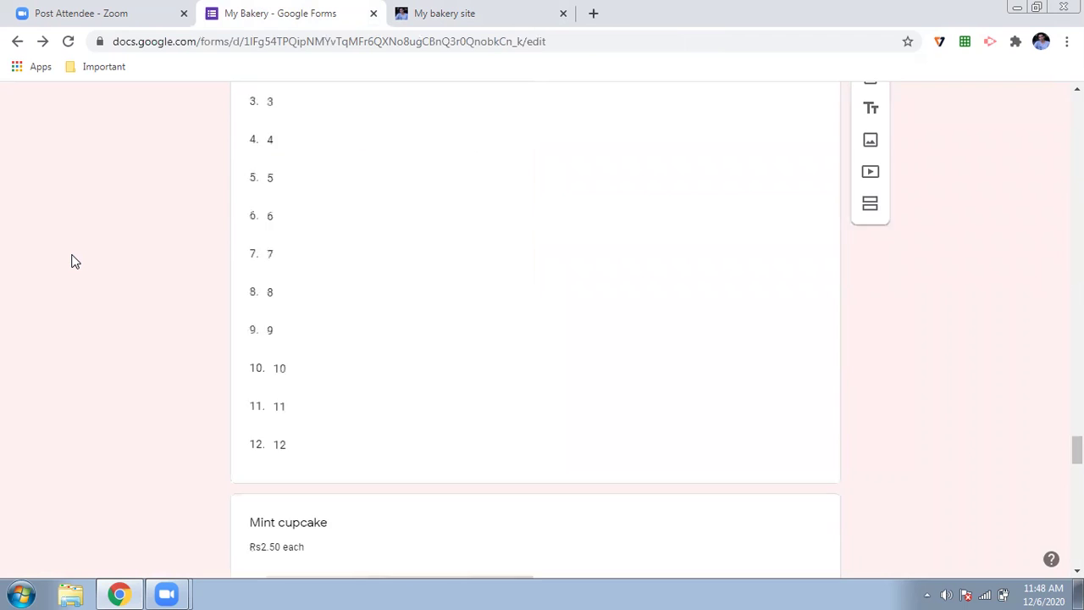
scroll(71, 260, down, 15)
scroll(71, 261, up, 3)
scroll(71, 260, up, 4)
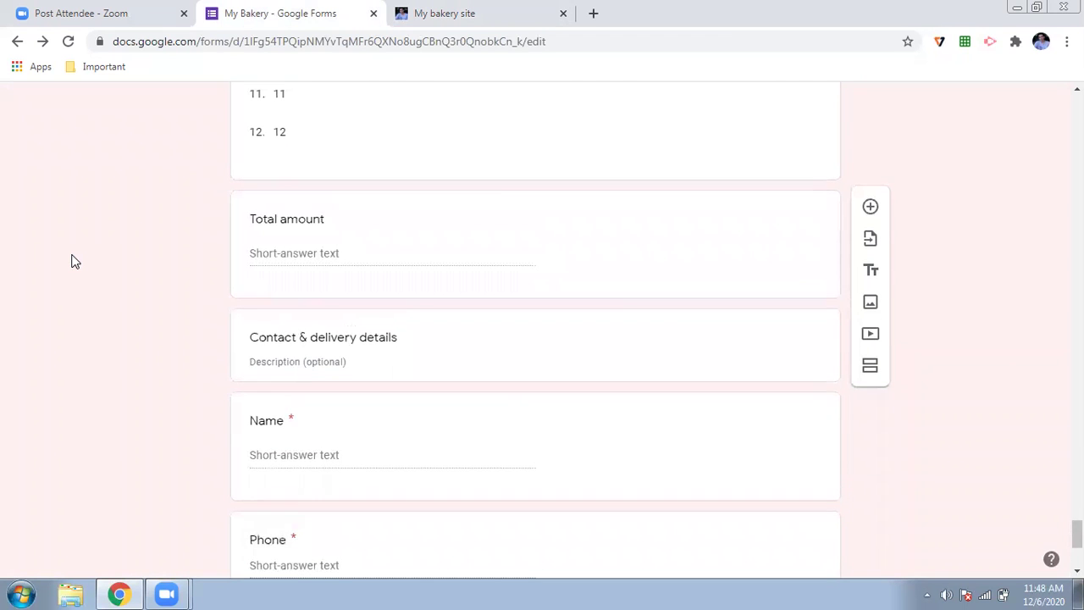
- Review the existing questions from Total amount down to Email
right_click(71, 261)
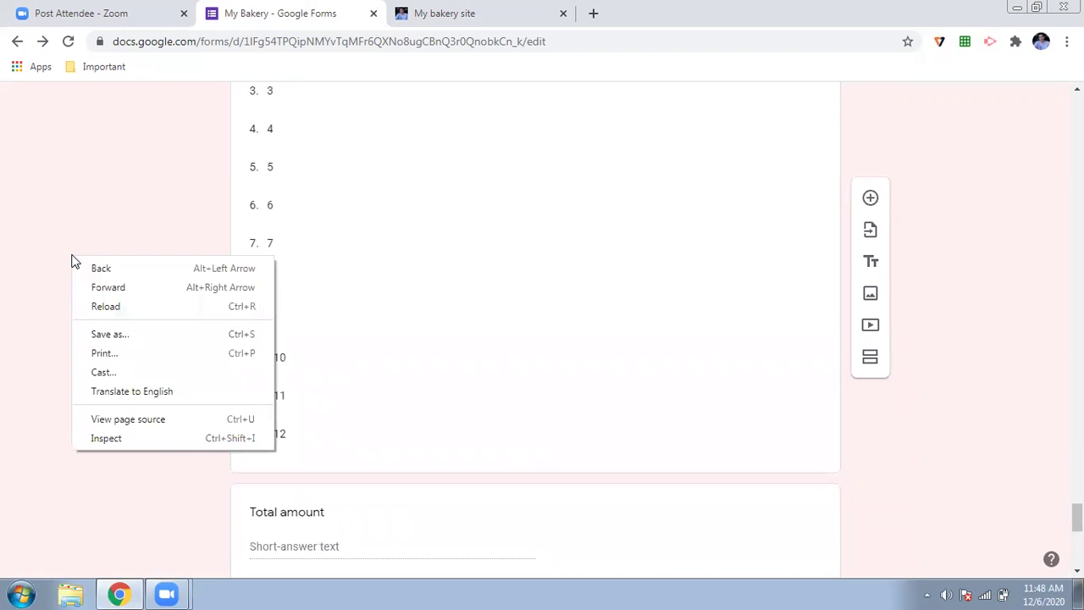
click(75, 162)
scroll(75, 162, down, 6)
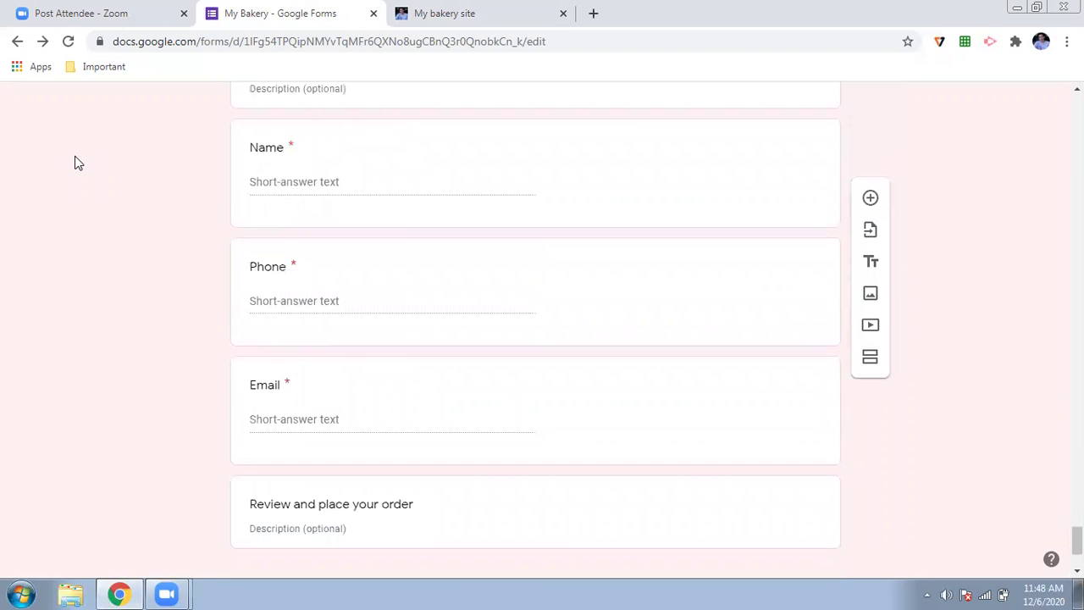
scroll(75, 162, up, 1)
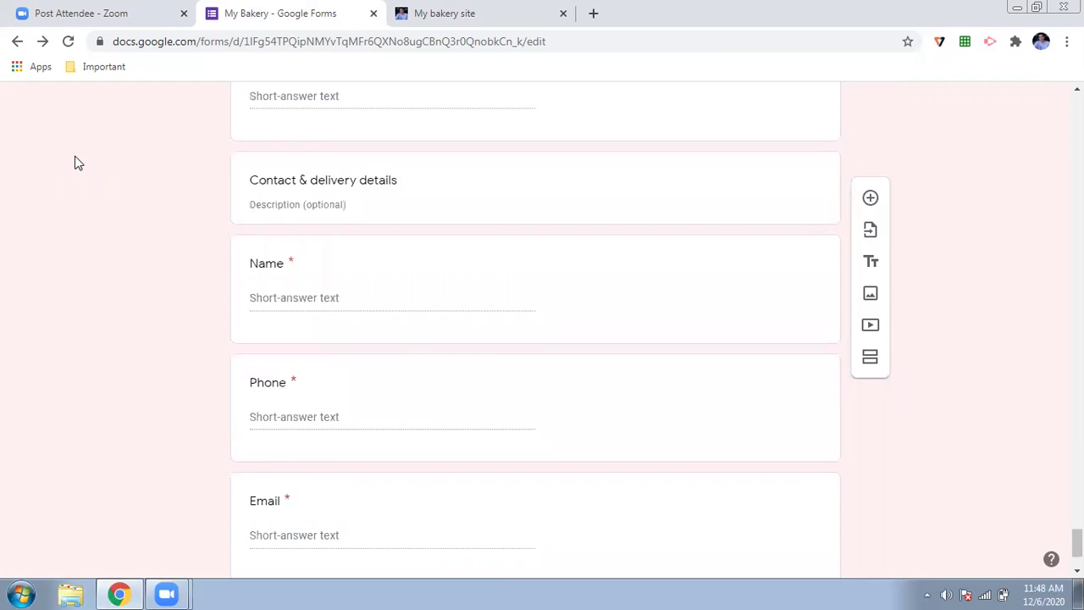
scroll(74, 163, down, 2)
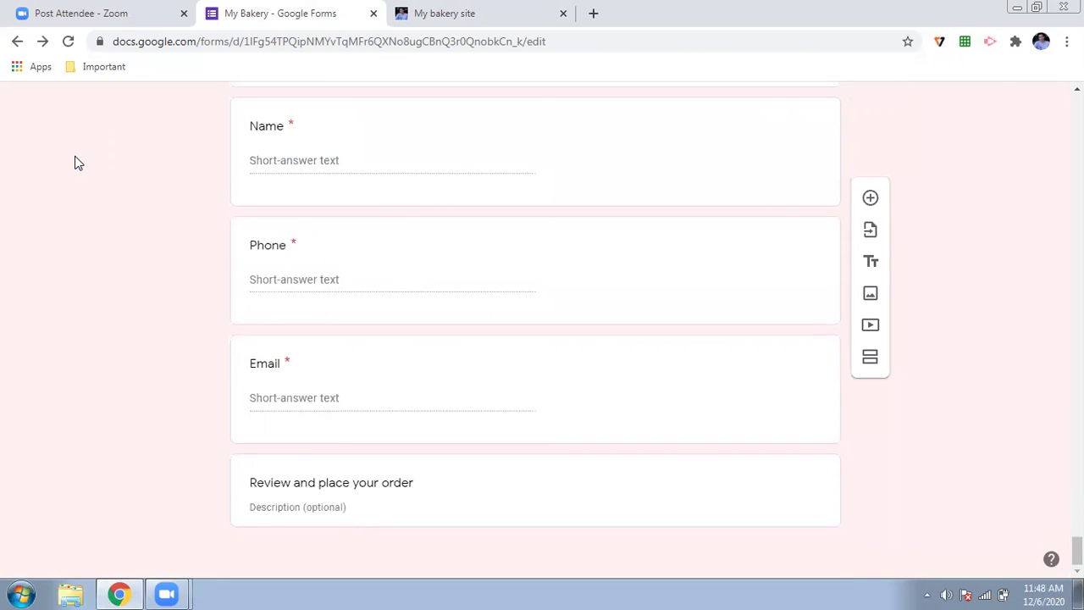
scroll(869, 201, up, 3)
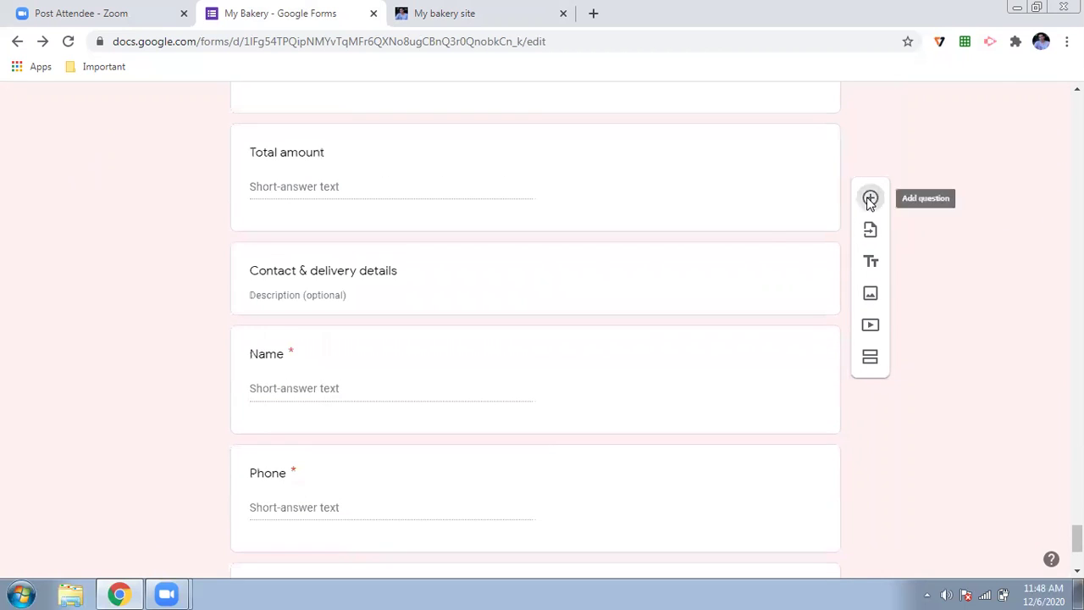
scroll(389, 294, up, 5)
scroll(389, 294, up, 6)
scroll(390, 294, down, 9)
- Add a new question below Email titled 'Payment Option'
scroll(390, 294, down, 4)
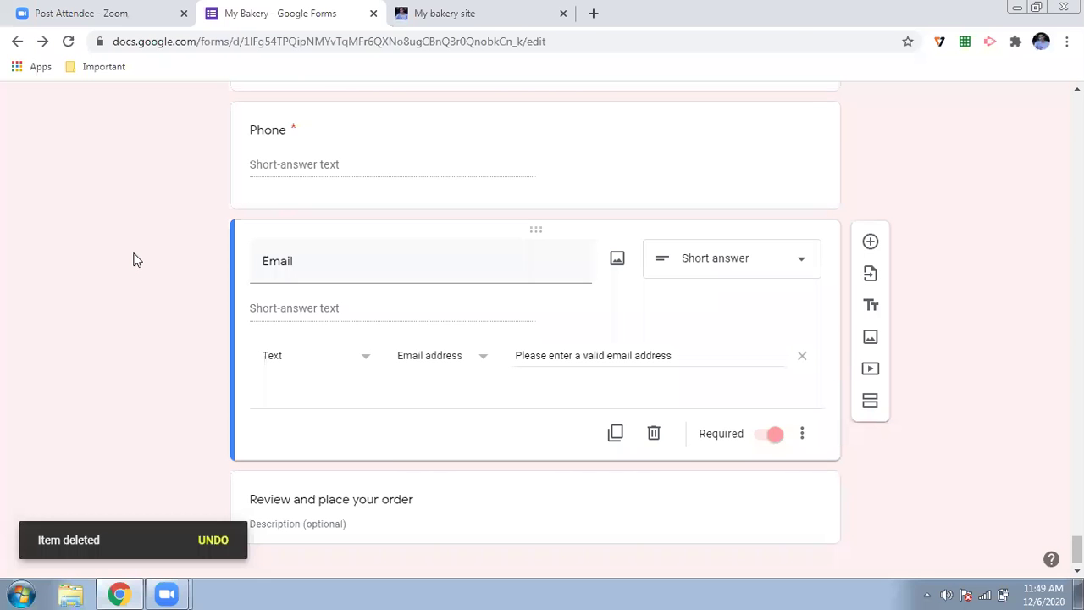
click(870, 244)
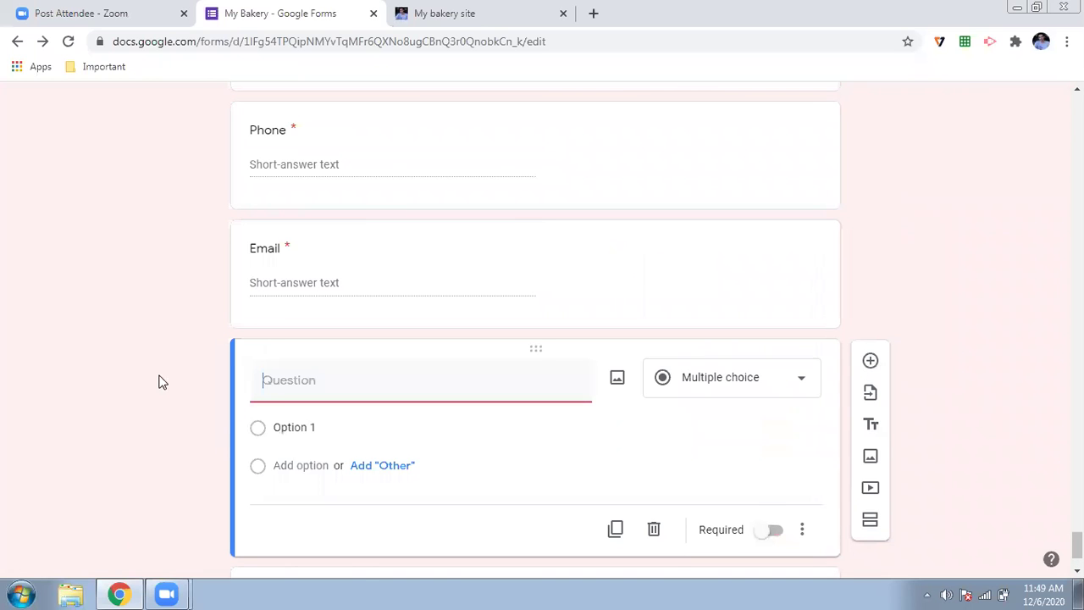
scroll(163, 382, down, 2)
text(Payment Optio)
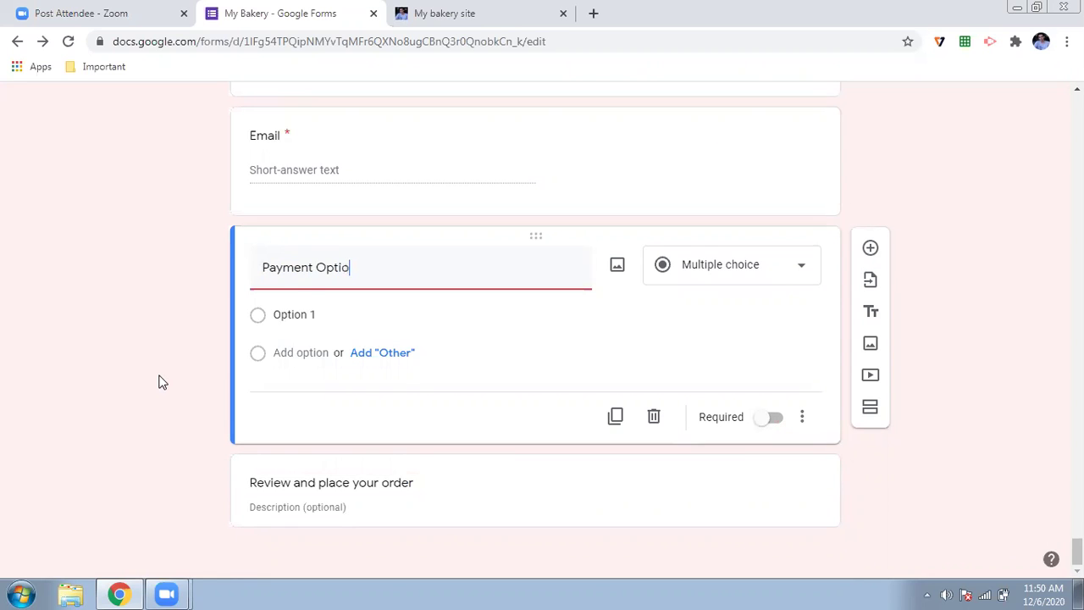
text(n)
- Give Payment Option the choices COD and Online Payment, and add a blank question beneath
click(315, 315)
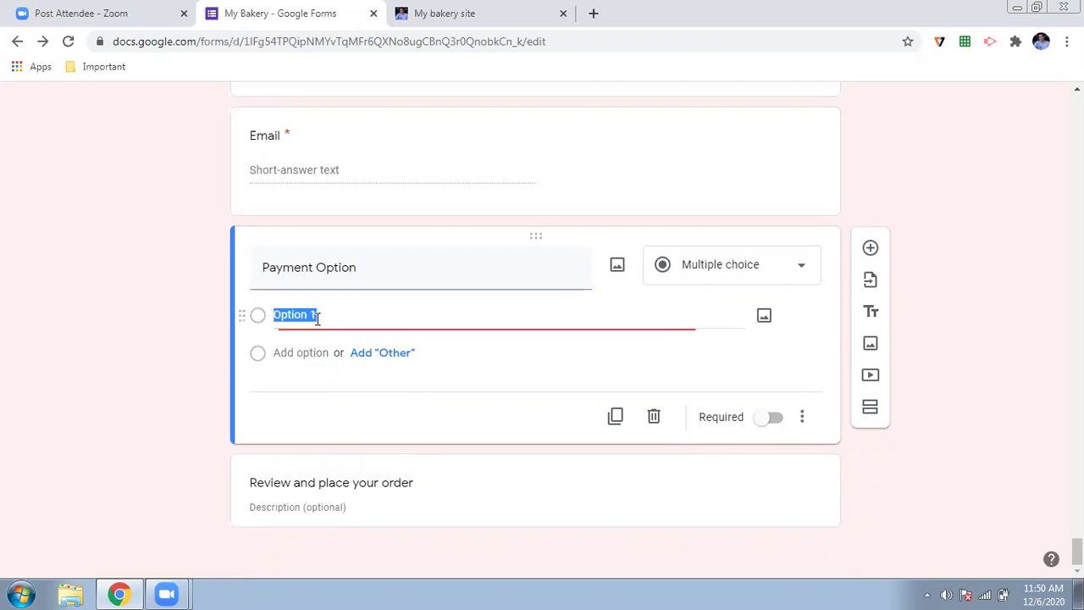
text(COD)
click(313, 349)
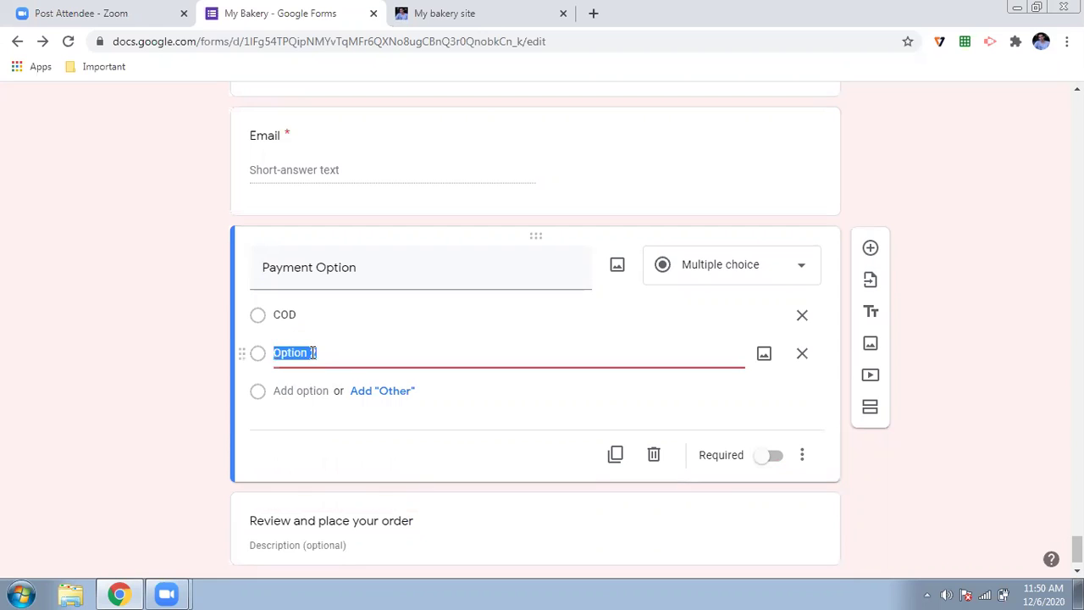
text(Online )
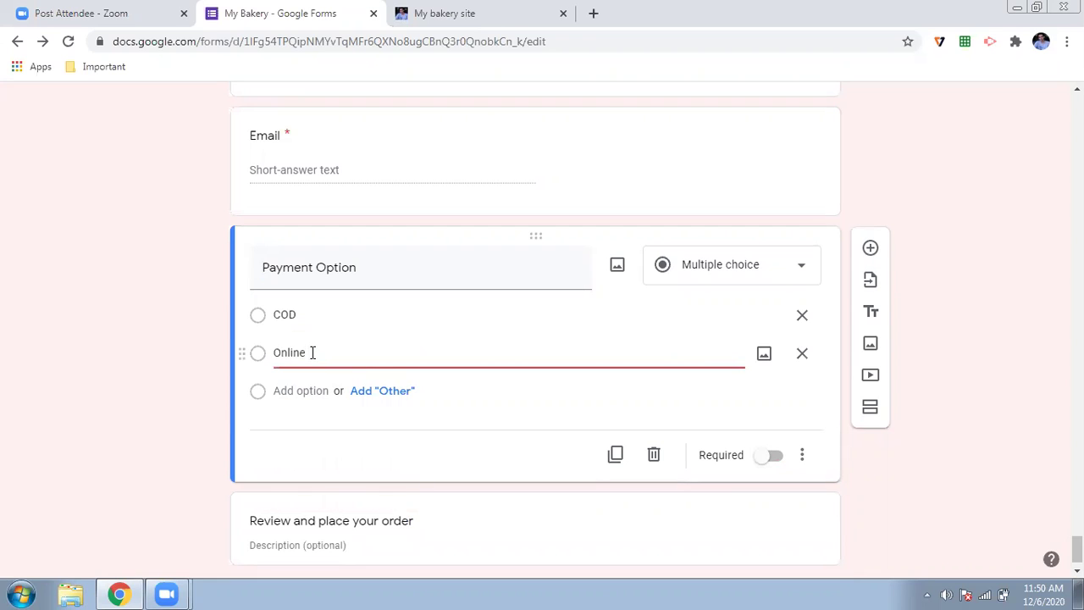
text(Payment)
key(BackSpace)
key(BackSpace)
text(r)
key(BackSpace)
text(nt)
click(871, 249)
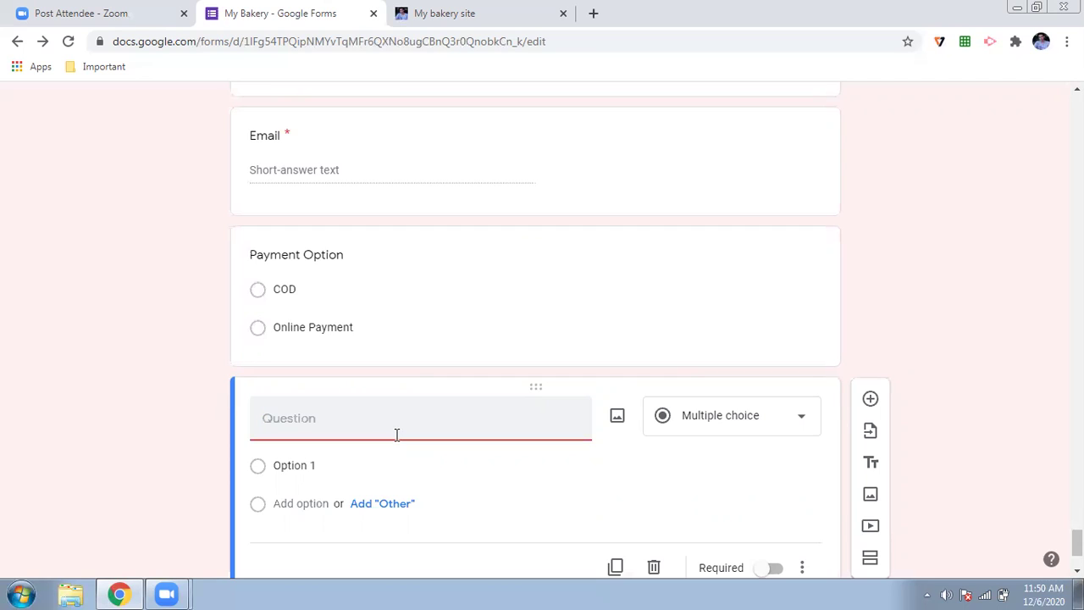
- Title the new question 'Scan the QR code'
text(Scan the qR)
key(BackSpace)
key(BackSpace)
text(QR code)
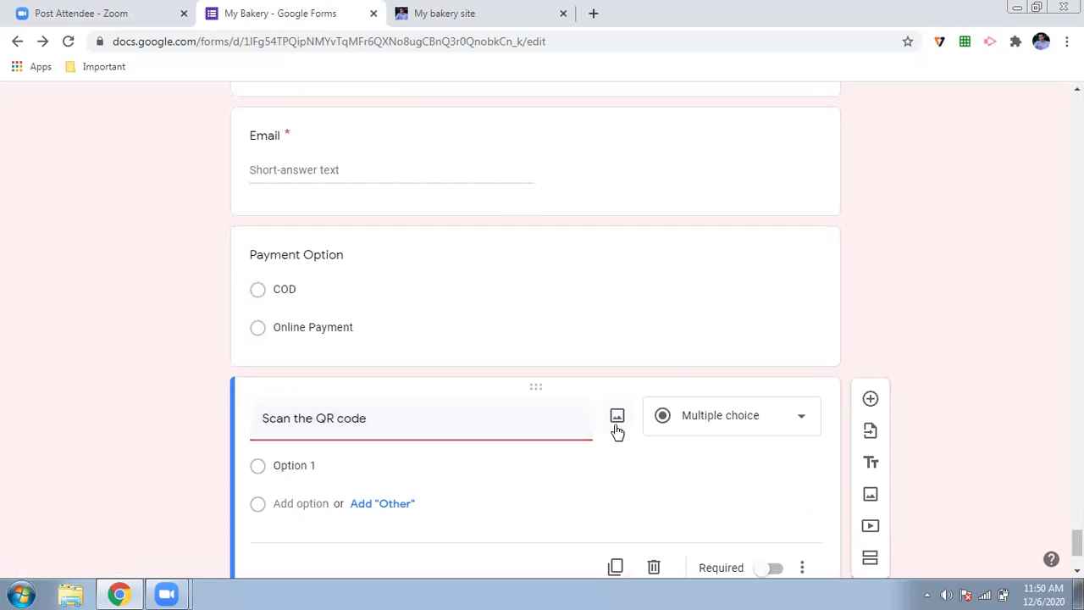
- Insert the first 'sample qr' Google image result into the question
click(617, 420)
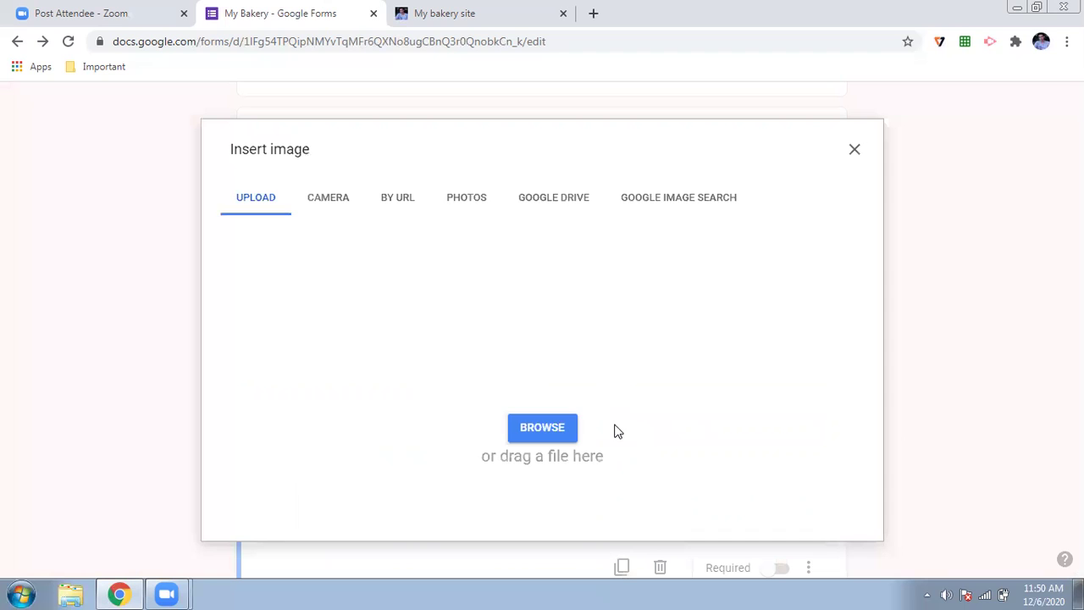
click(660, 207)
text(sam)
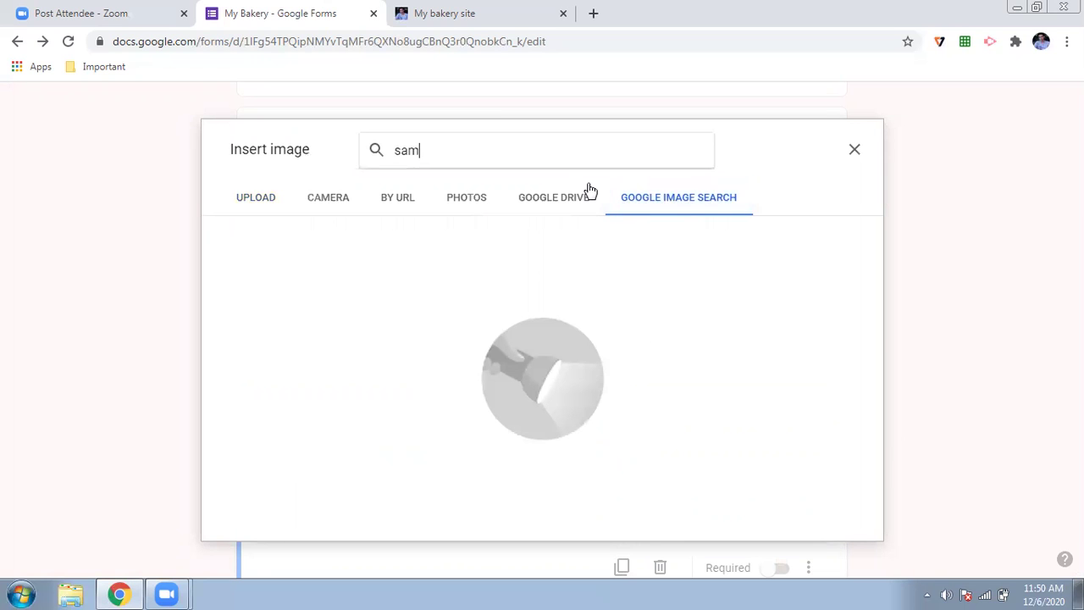
text(ple qr)
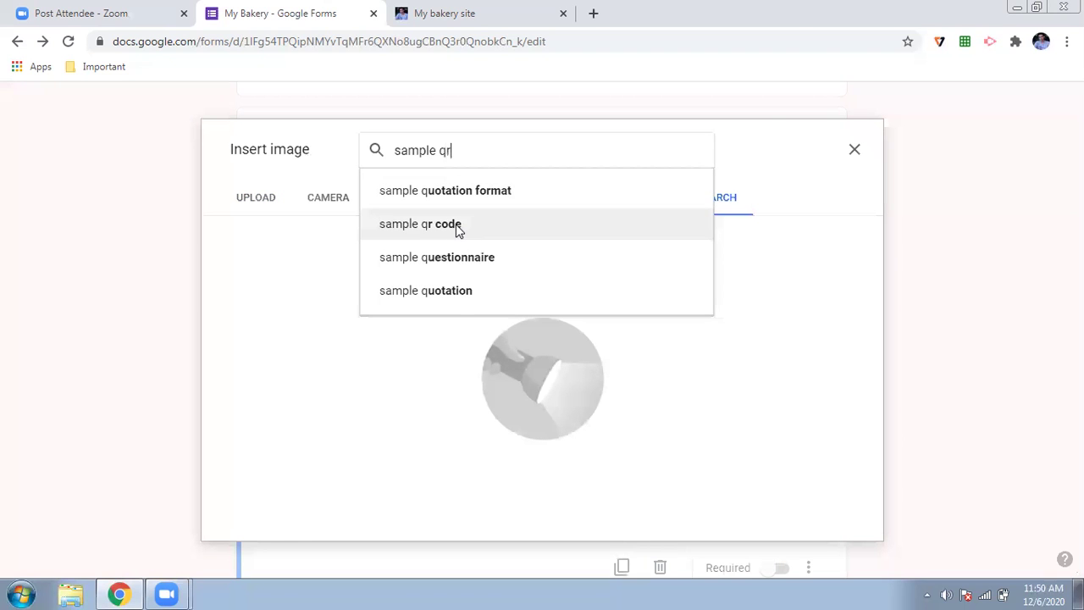
key(Return)
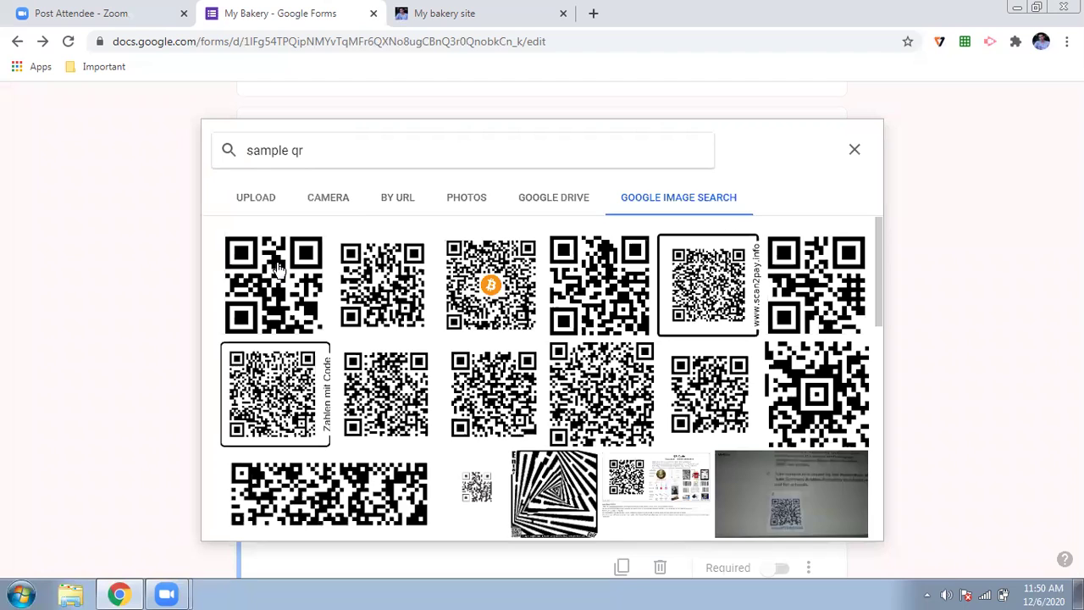
click(275, 266)
click(843, 523)
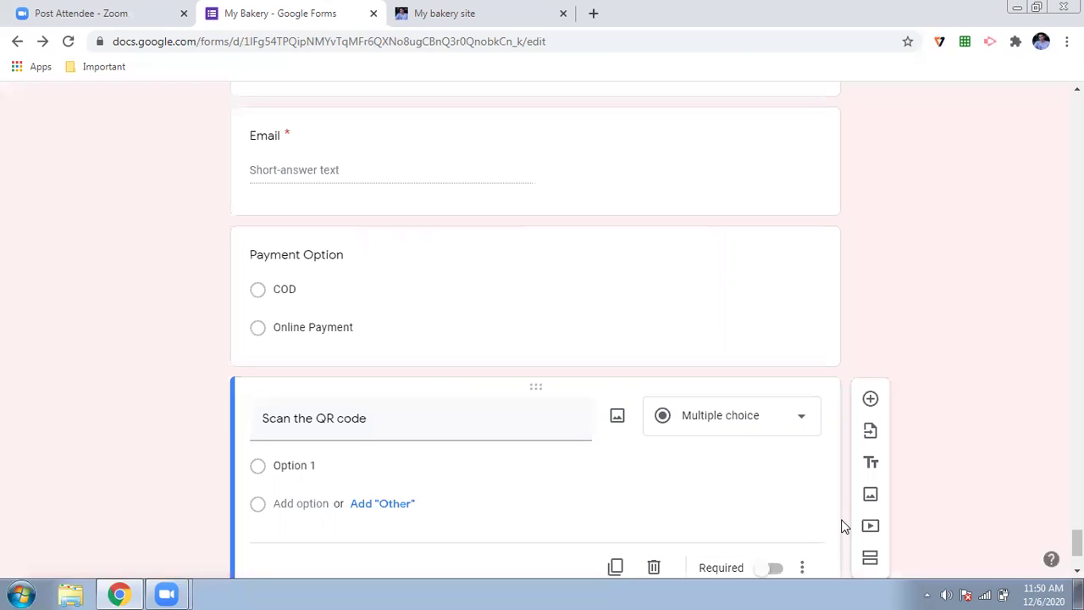
- Shrink the QR code image by dragging its corner handle
scroll(114, 368, down, 2)
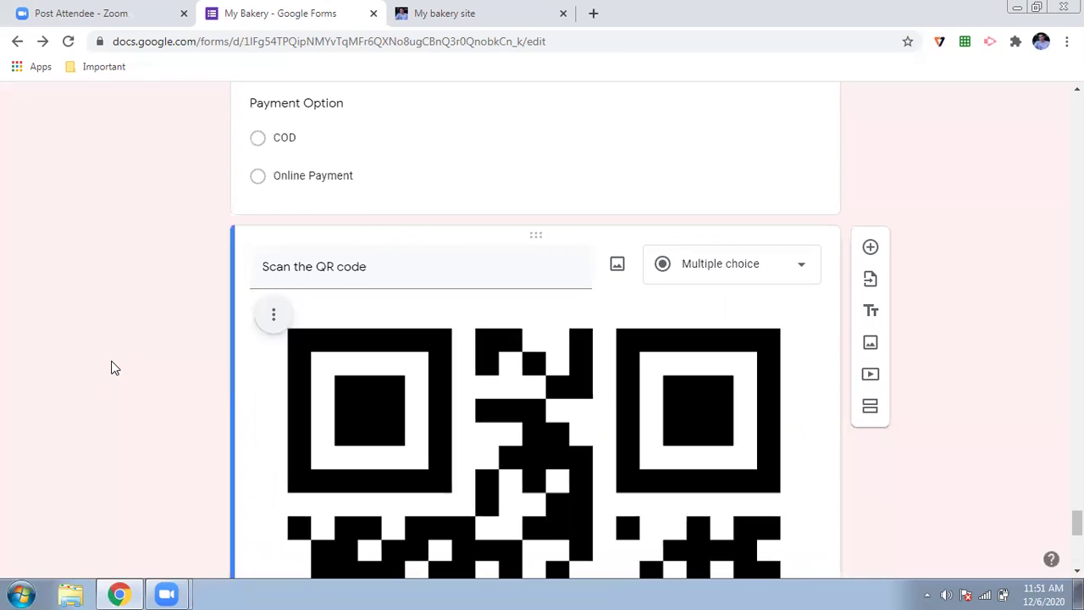
scroll(576, 432, down, 4)
scroll(751, 259, down, 3)
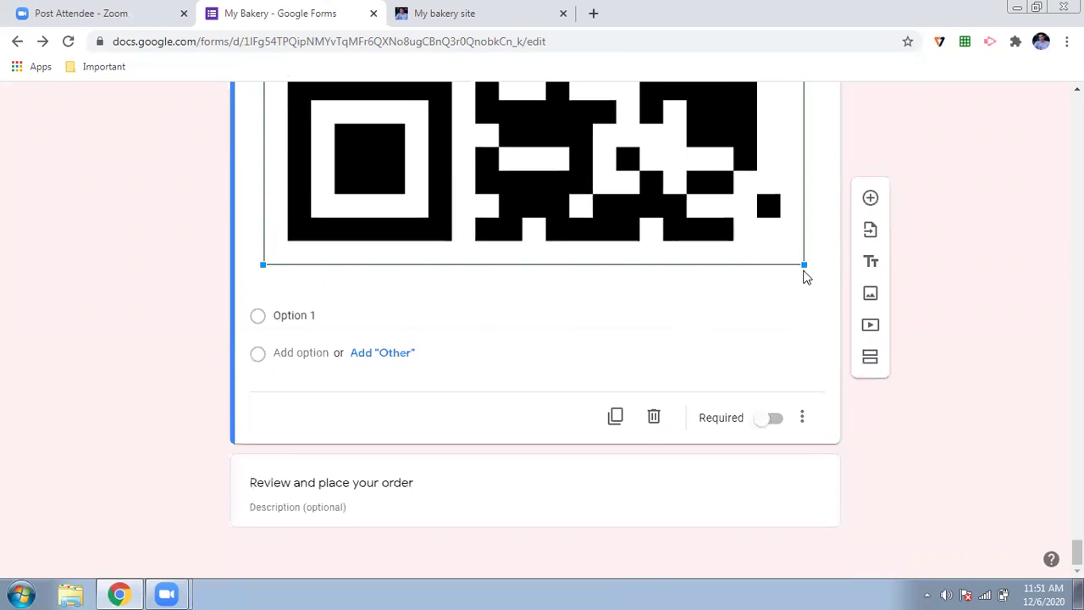
drag(805, 264, 576, 89)
scroll(551, 295, up, 2)
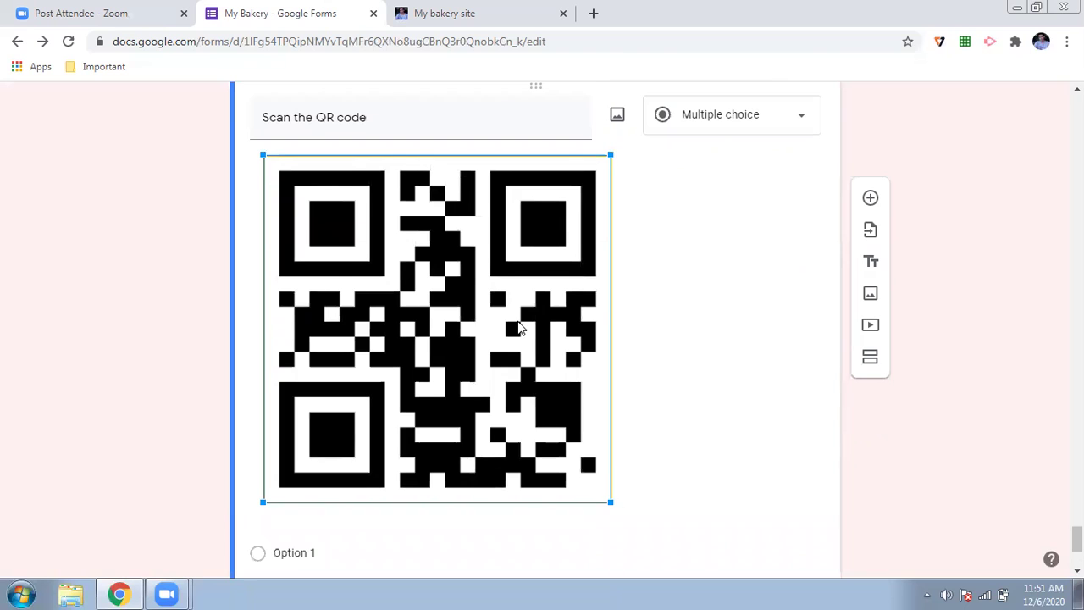
- Retitle the question 'Scan the QR code and Give transaction ID'
triple_click(425, 124)
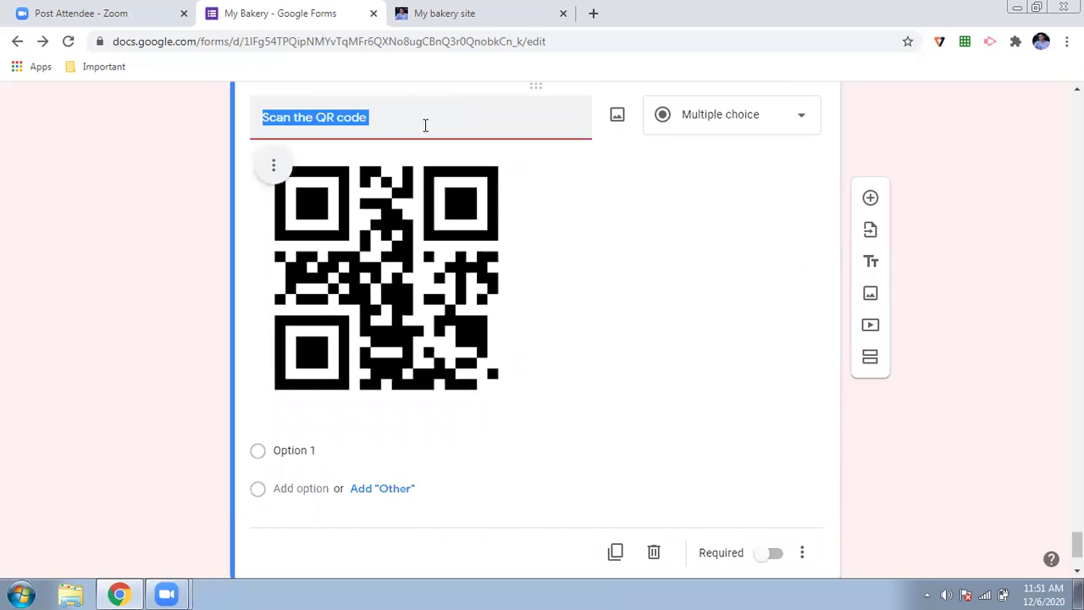
click(425, 125)
text(and)
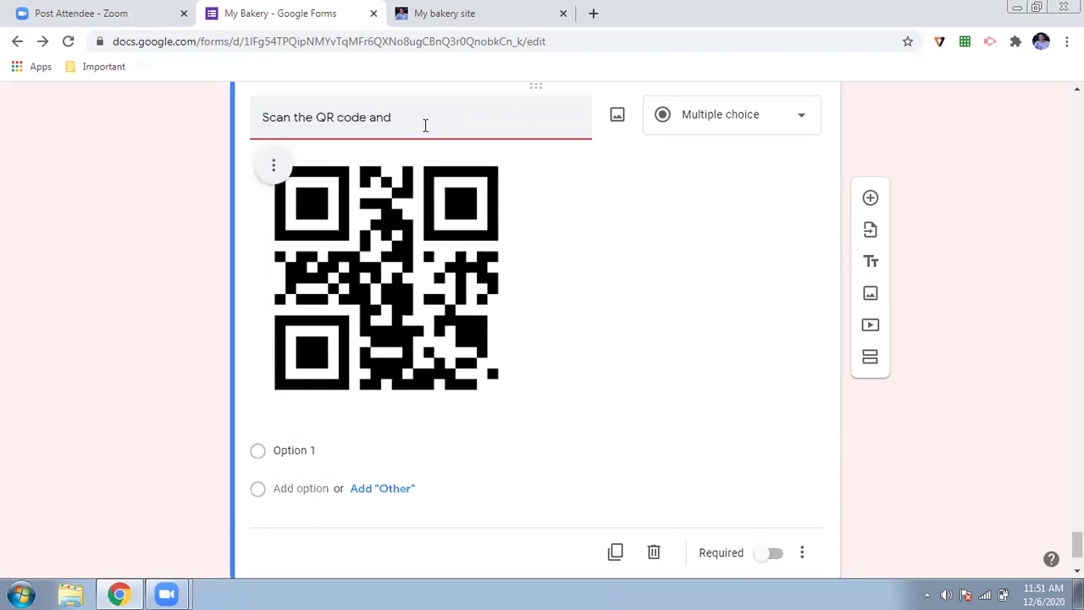
text( Give transaction ID)
- Change the QR code question's type to Short answer
click(779, 127)
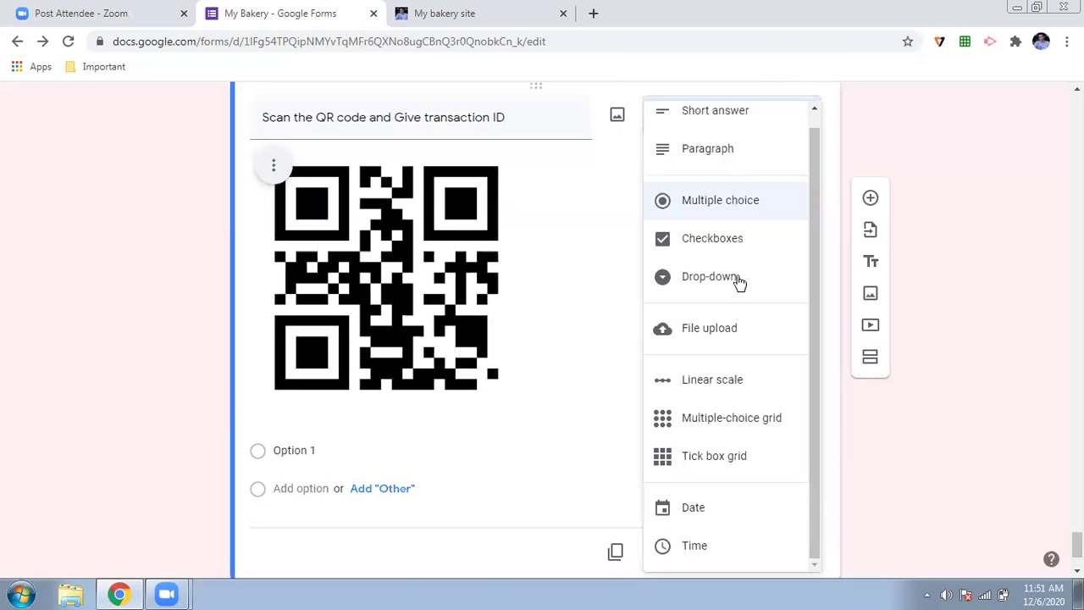
click(737, 119)
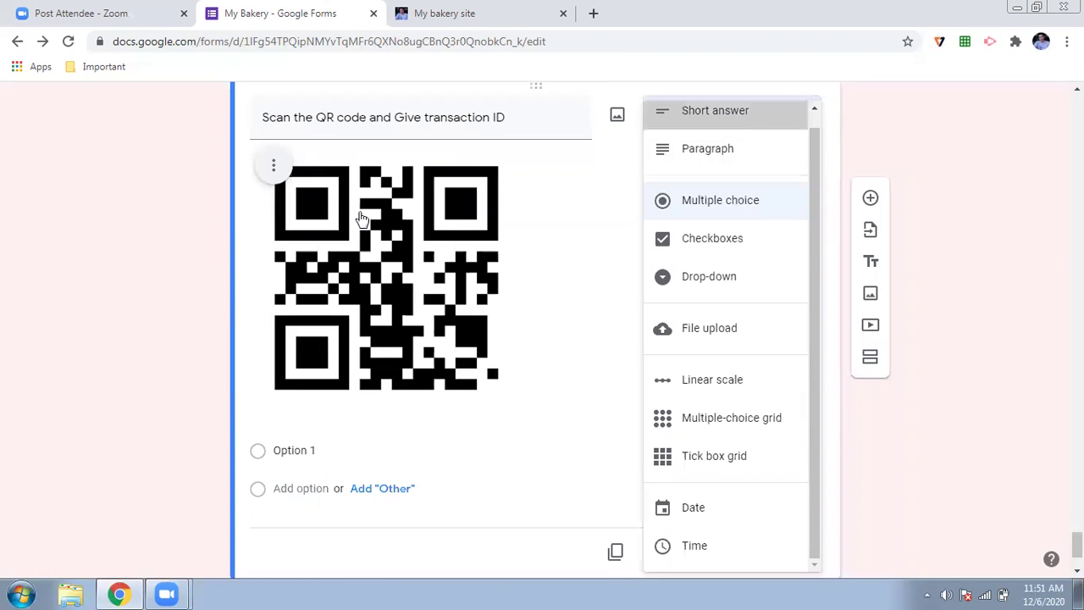
scroll(310, 263, up, 2)
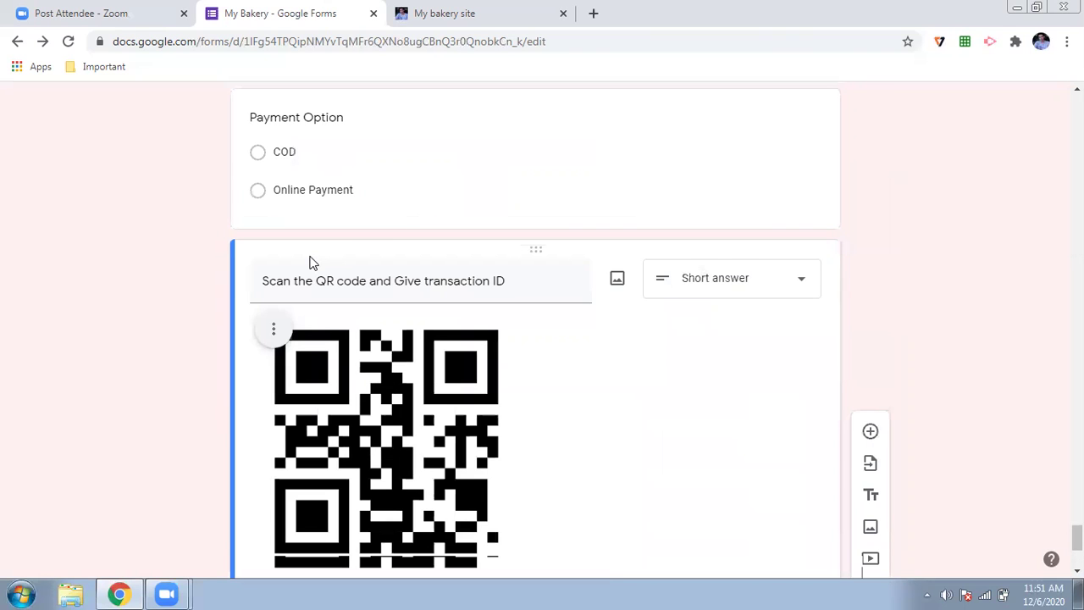
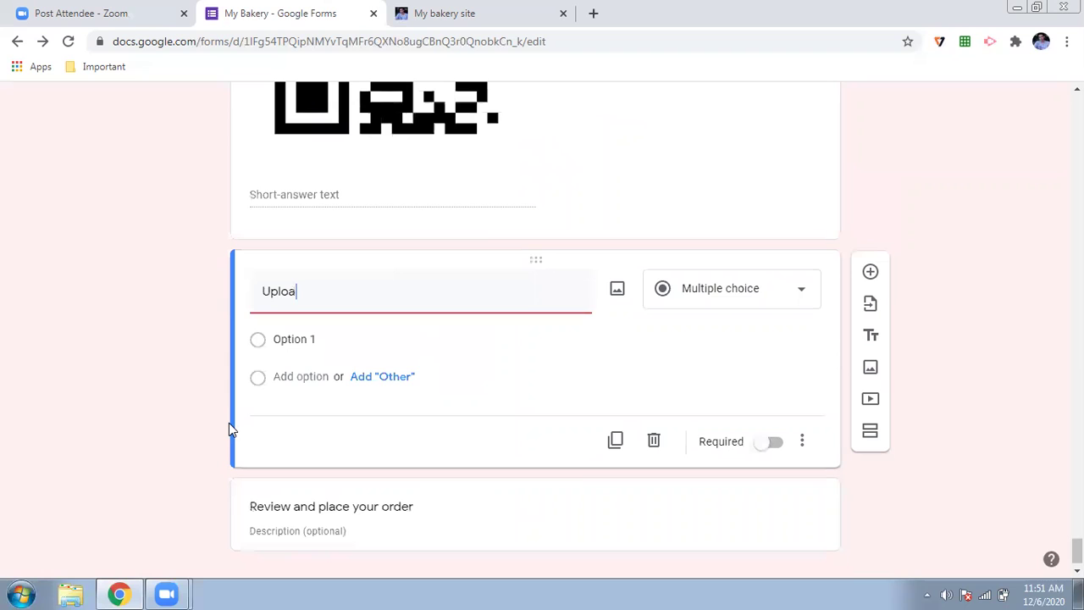
- Finish the question title as 'Upload Transaction Screenshot', fixing the typos
text(Transaction SCree)
key(BackSpace)
key(BackSpace)
key(BackSpace)
key(BackSpace)
text(creen SHot)
key(BackSpace)
key(BackSpace)
key(BackSpace)
key(BackSpace)
text(shot)
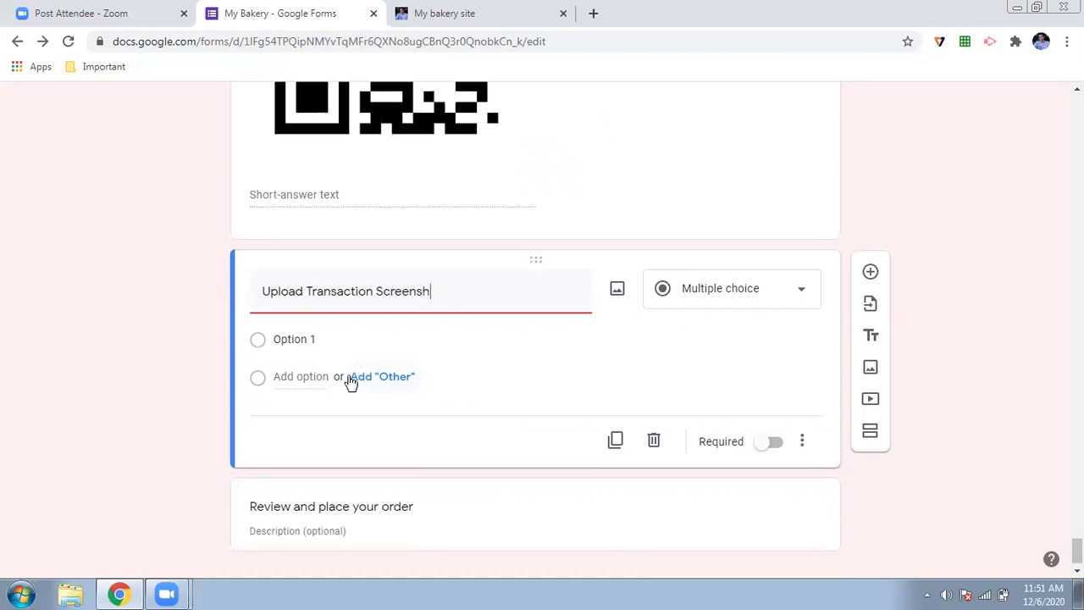
- Change the question type to File upload and allow respondents to upload files to Drive
click(773, 291)
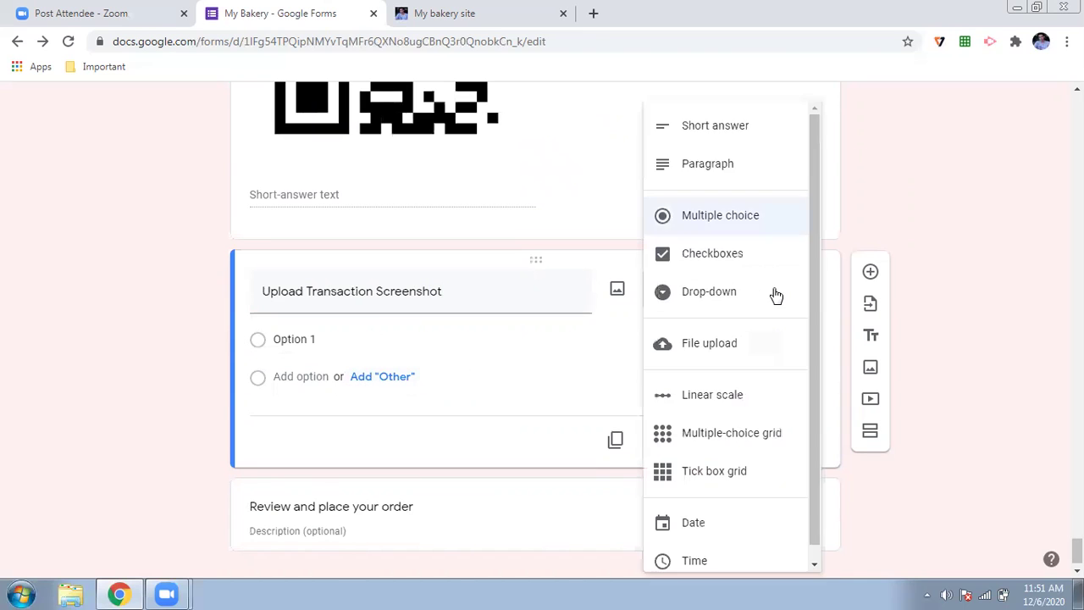
click(708, 351)
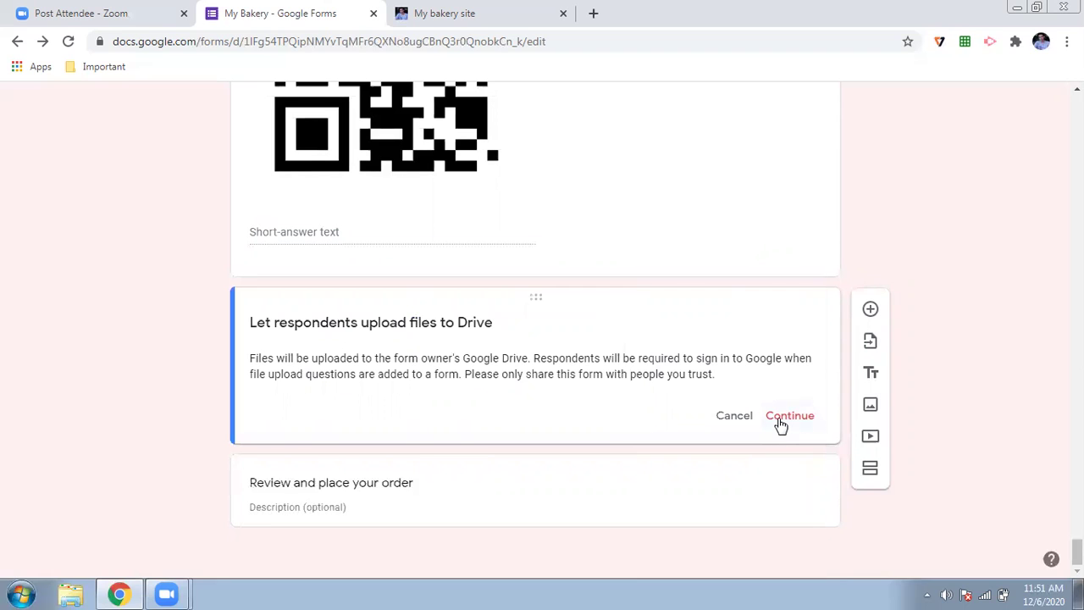
click(785, 416)
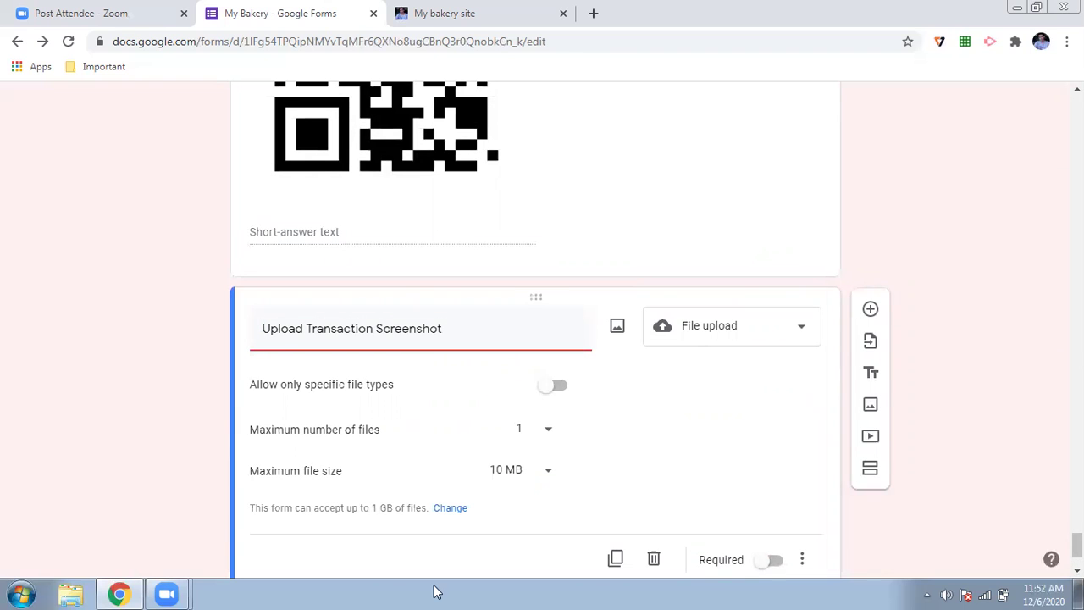
scroll(169, 421, down, 2)
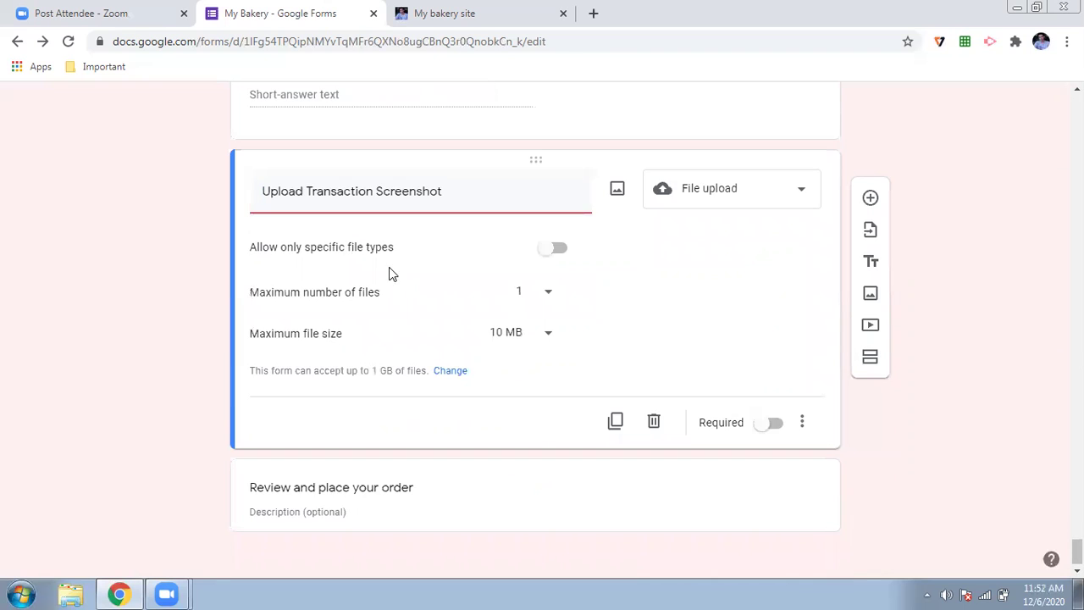
- Enable 'Allow only specific file types' and tick the PDF and Image checkboxes
click(557, 251)
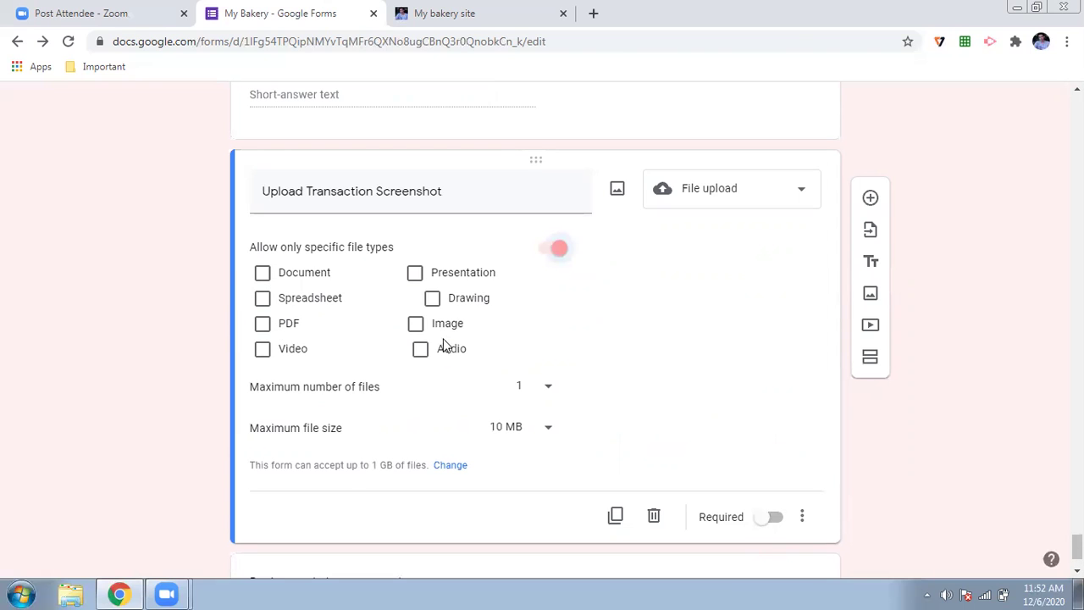
click(551, 249)
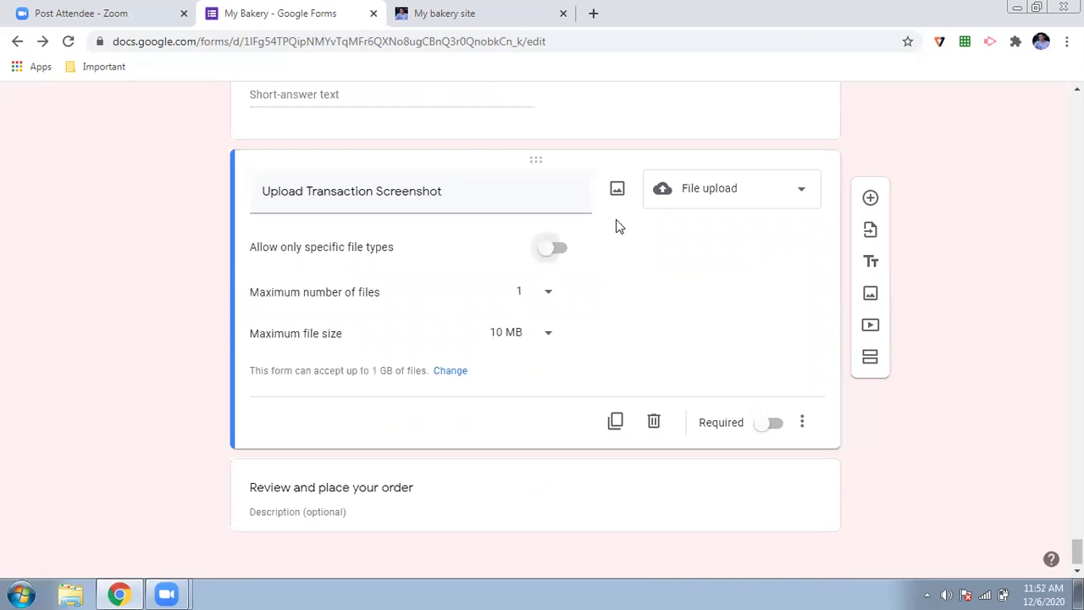
click(553, 253)
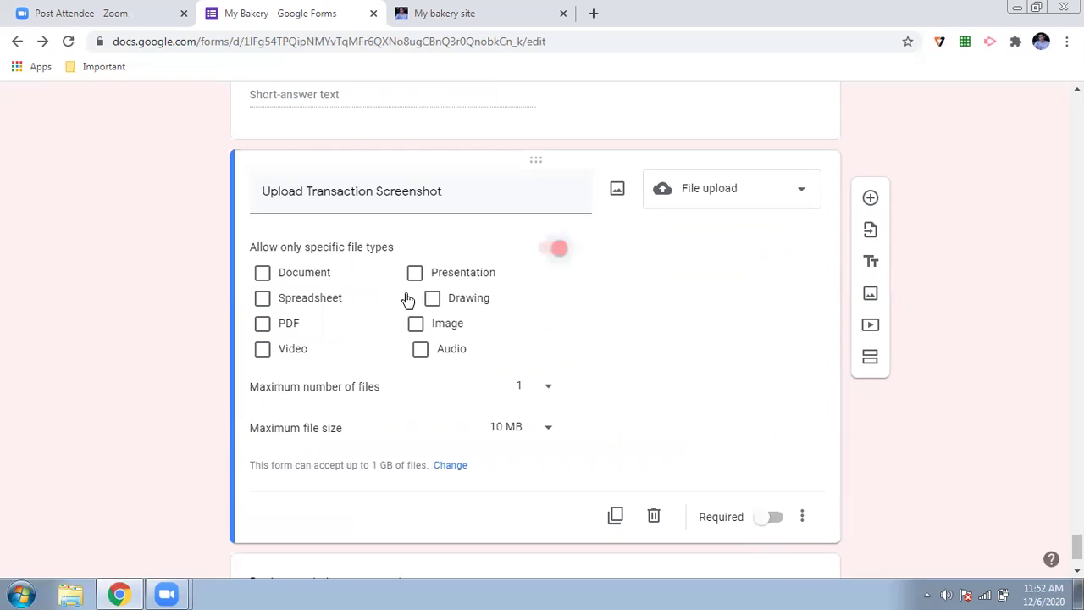
click(262, 327)
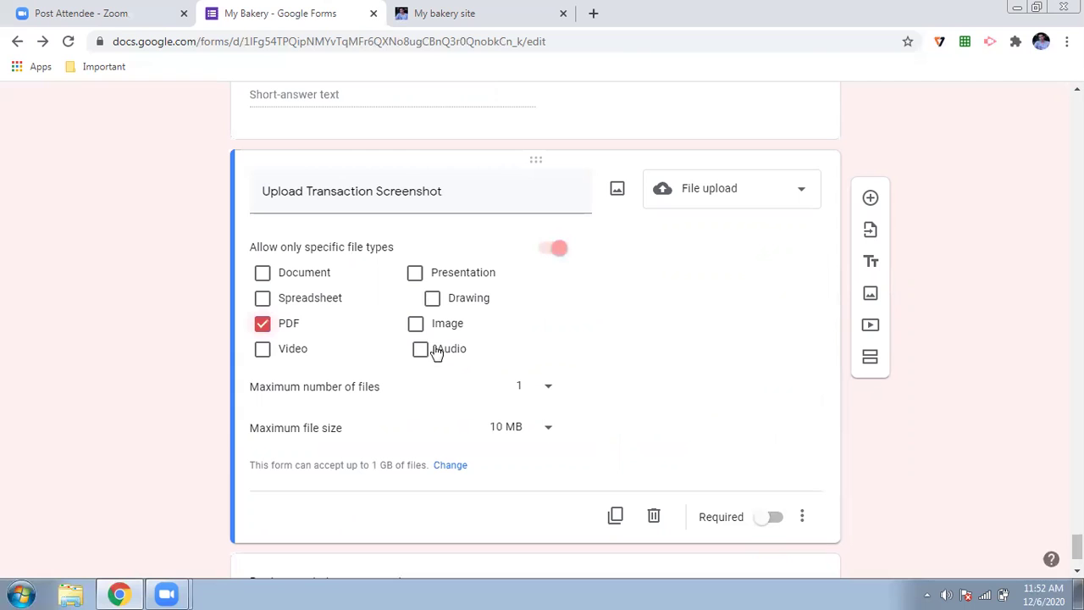
click(416, 326)
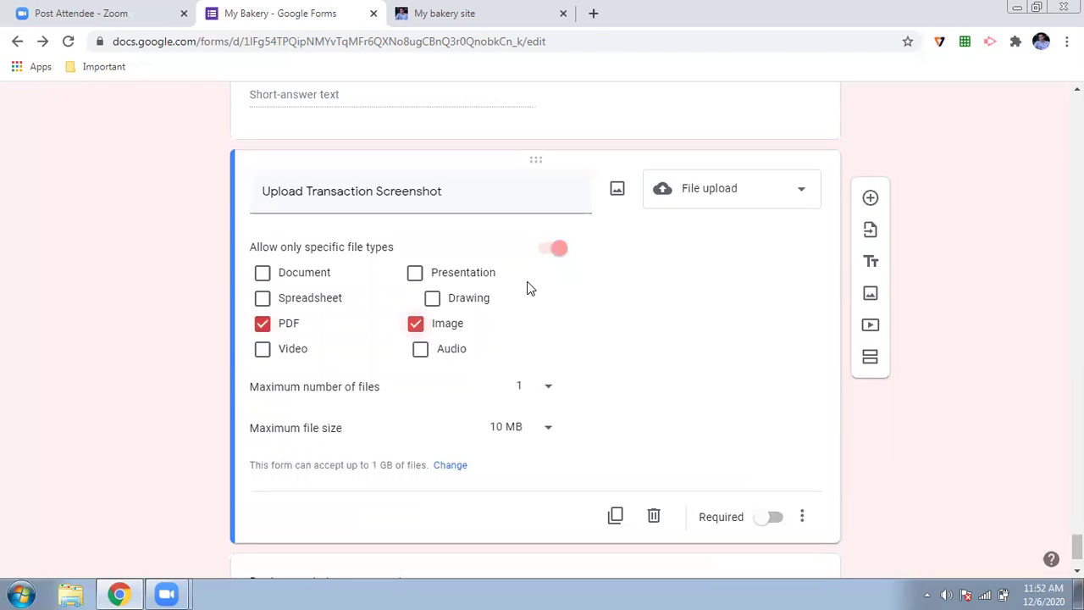
scroll(593, 358, down, 1)
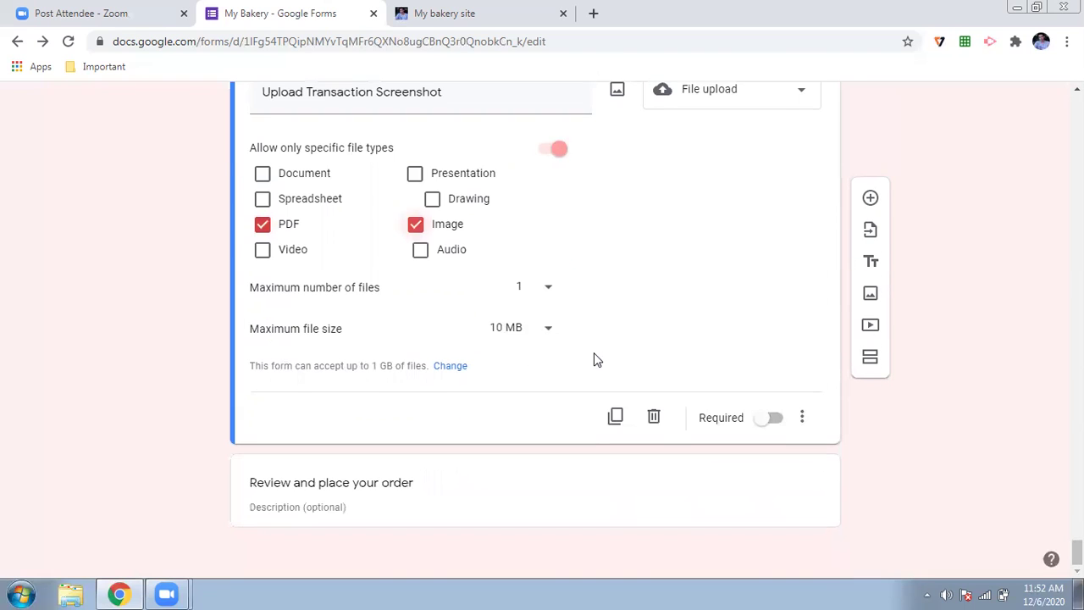
scroll(594, 360, up, 1)
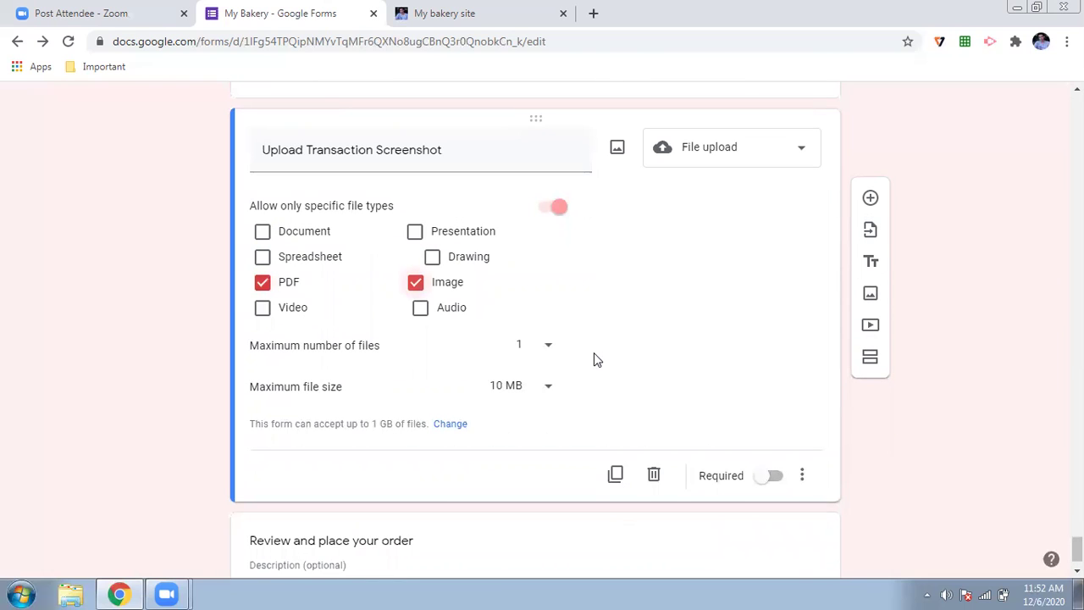
scroll(593, 360, down, 1)
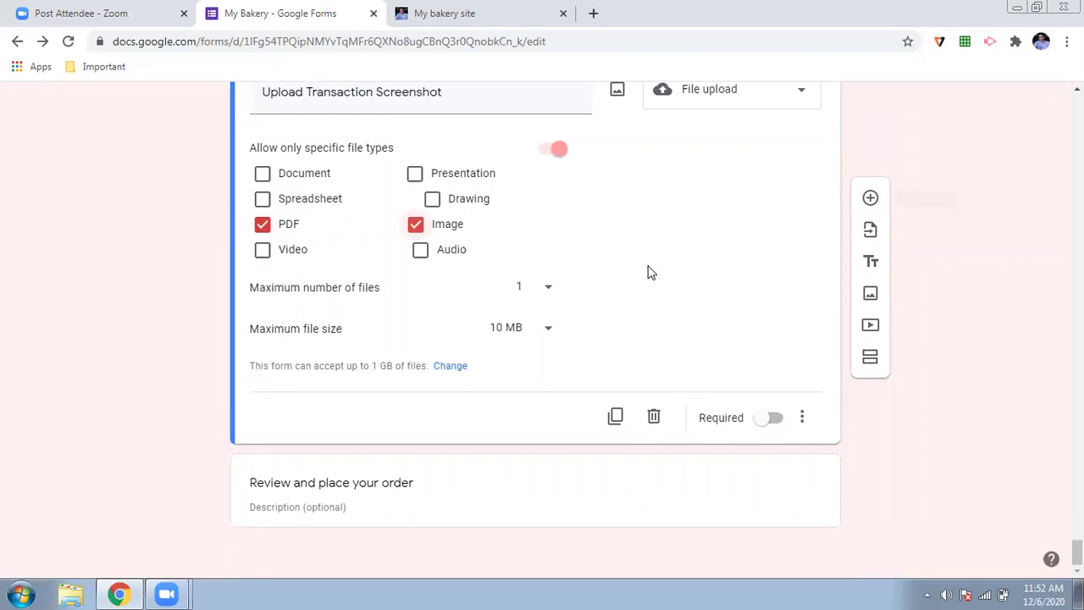
scroll(648, 271, up, 1)
scroll(647, 271, down, 1)
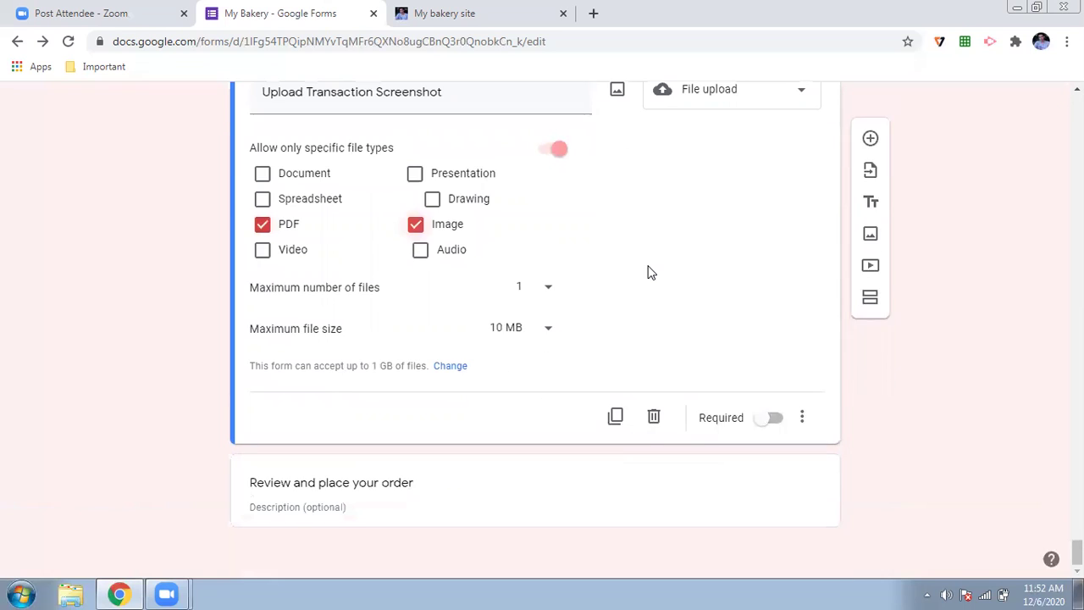
click(871, 199)
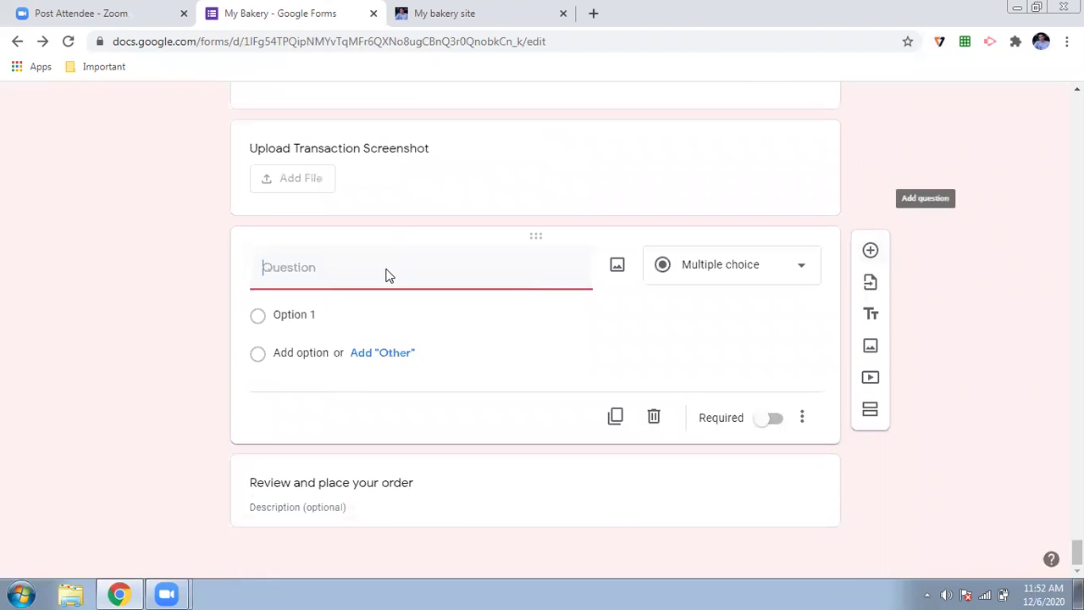
text(IFSC)
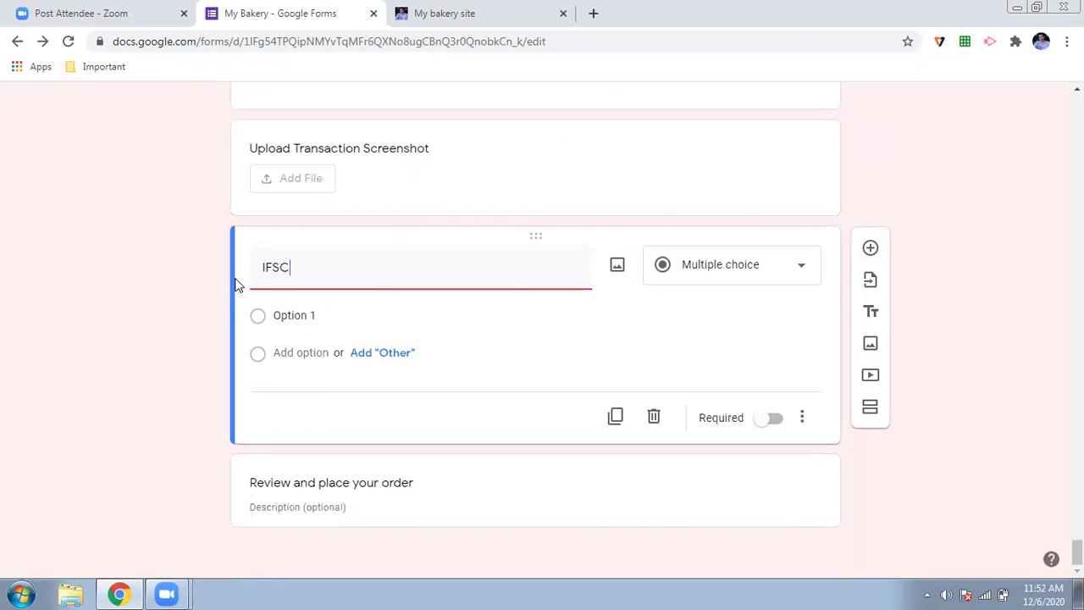
text( Code)
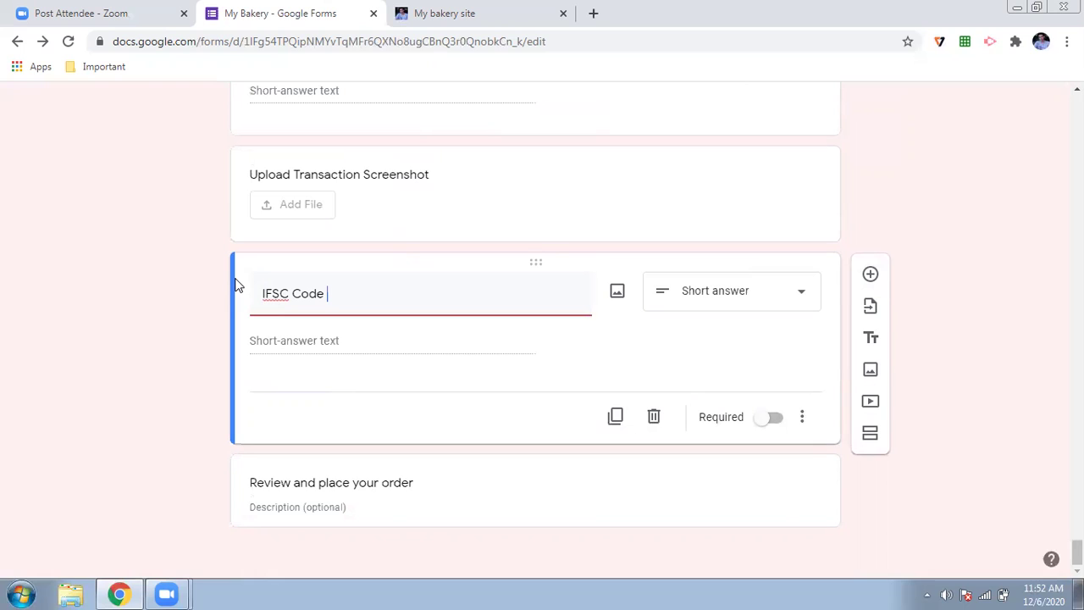
key(BackSpace)
key(BackSpace)
key(BackSpace)
key(BackSpace)
key(BackSpace)
key(BackSpace)
key(BackSpace)
key(BackSpace)
key(BackSpace)
key(BackSpace)
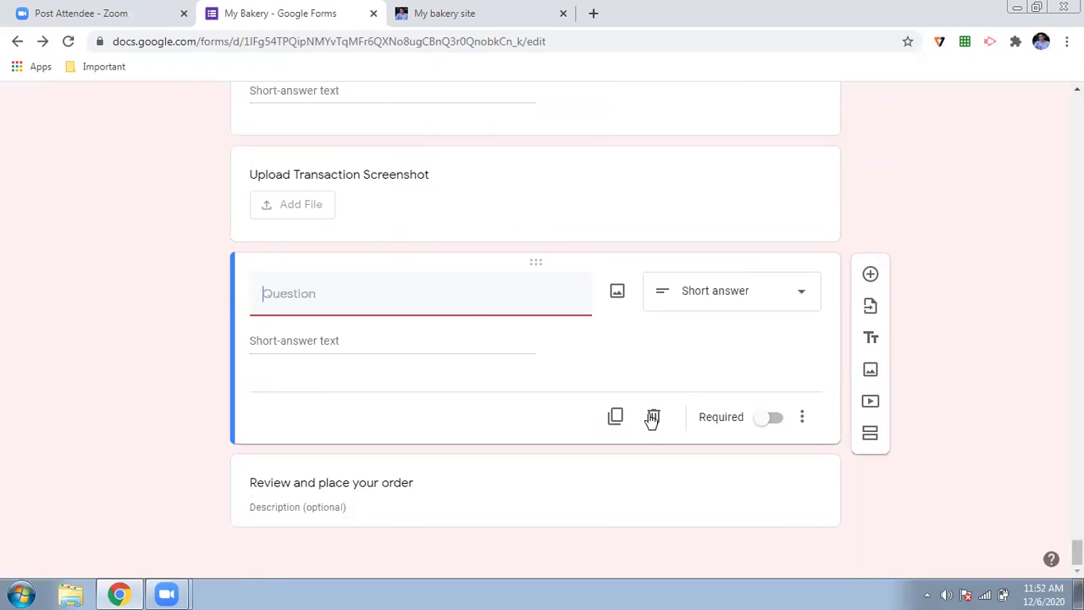
click(652, 418)
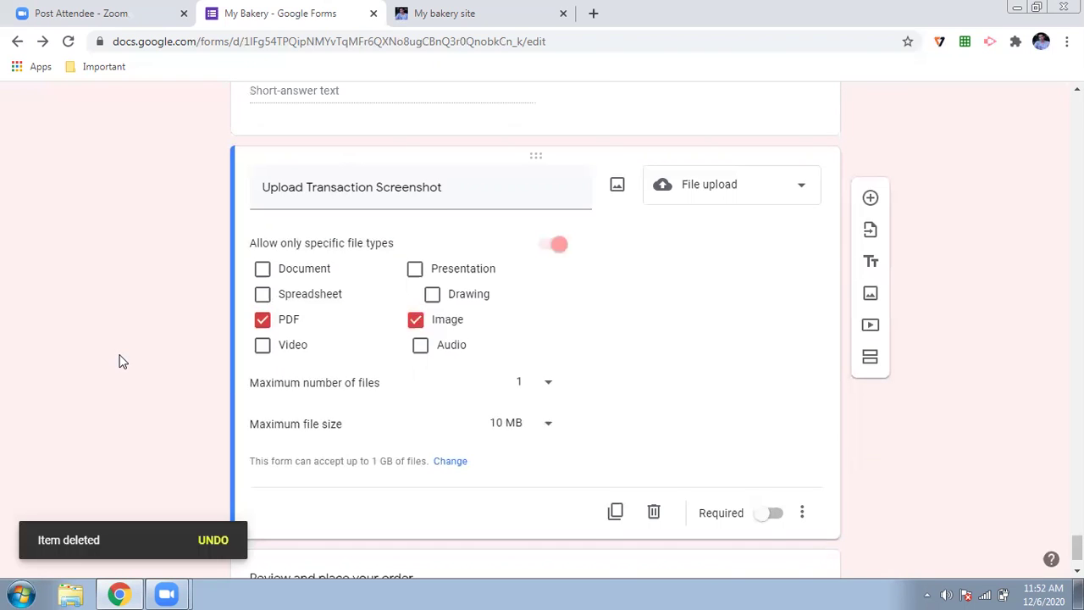
- Reload the My bakery shop site and start its order form to view the sign-in notice
scroll(121, 361, up, 5)
scroll(121, 362, up, 8)
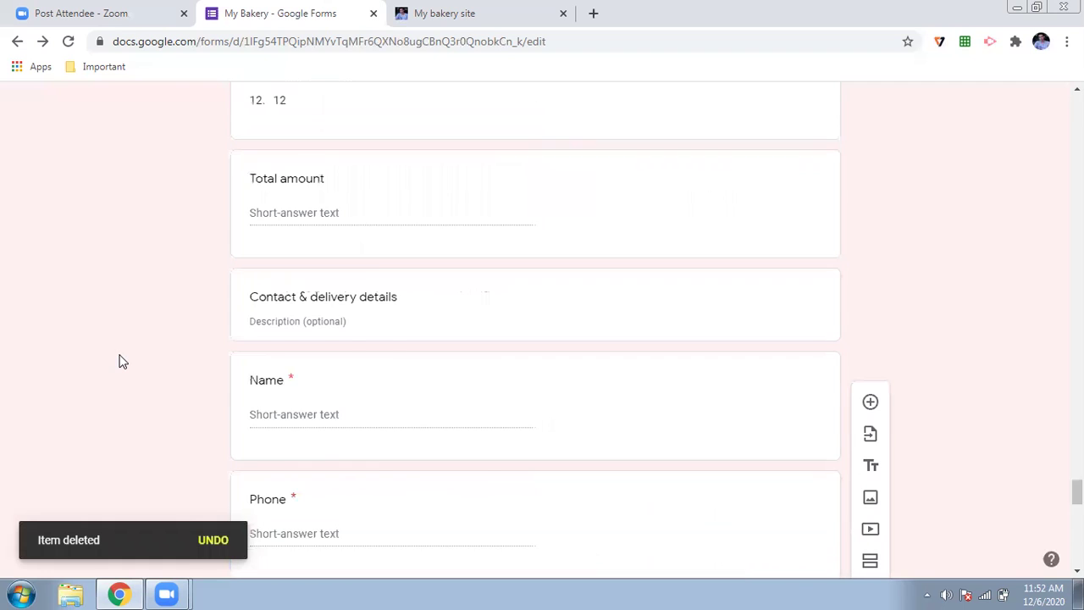
scroll(160, 310, down, 5)
click(462, 12)
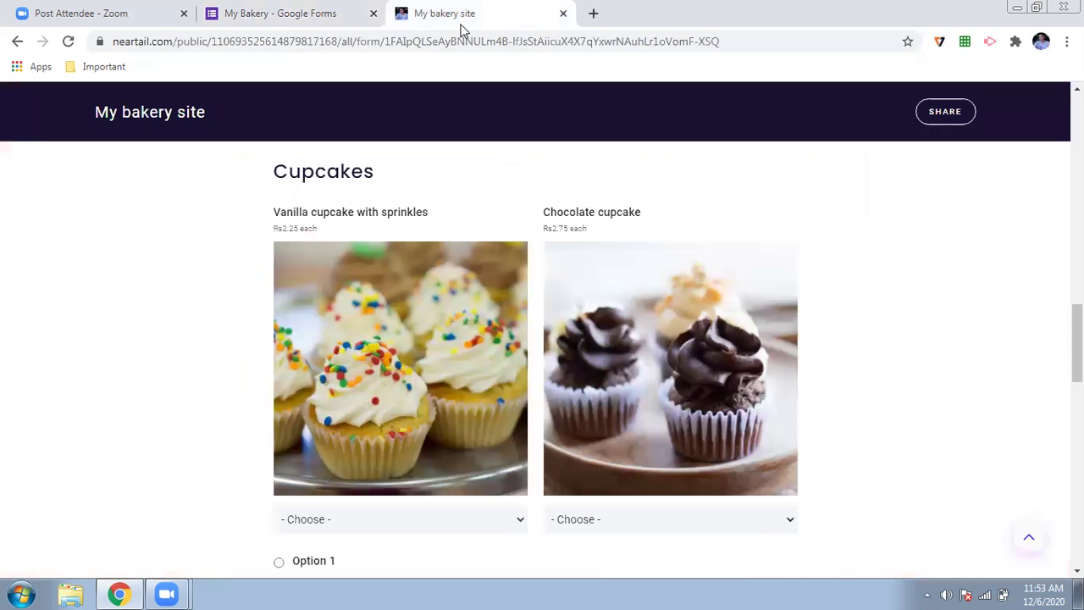
key(F5)
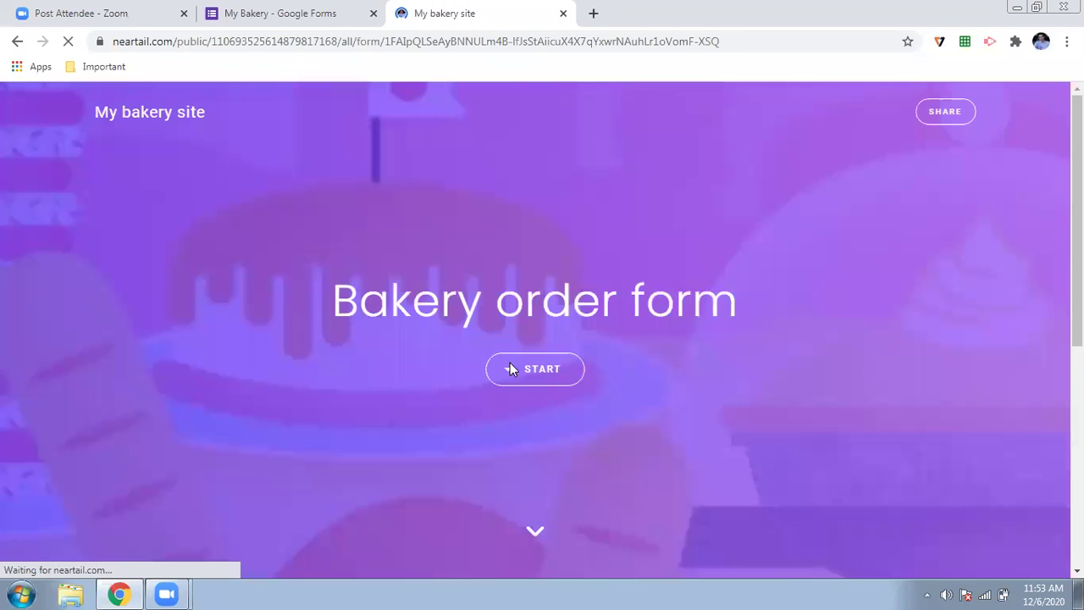
click(512, 364)
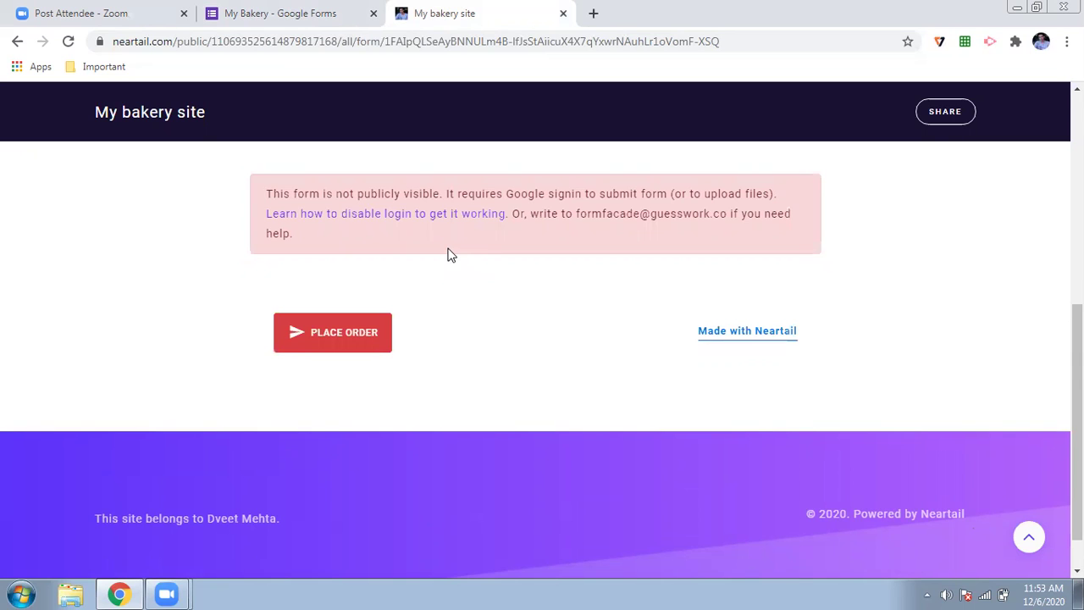
- Run Neartail's Customize this form on the bakery form and accept converting Drive upload to HTML upload
click(316, 12)
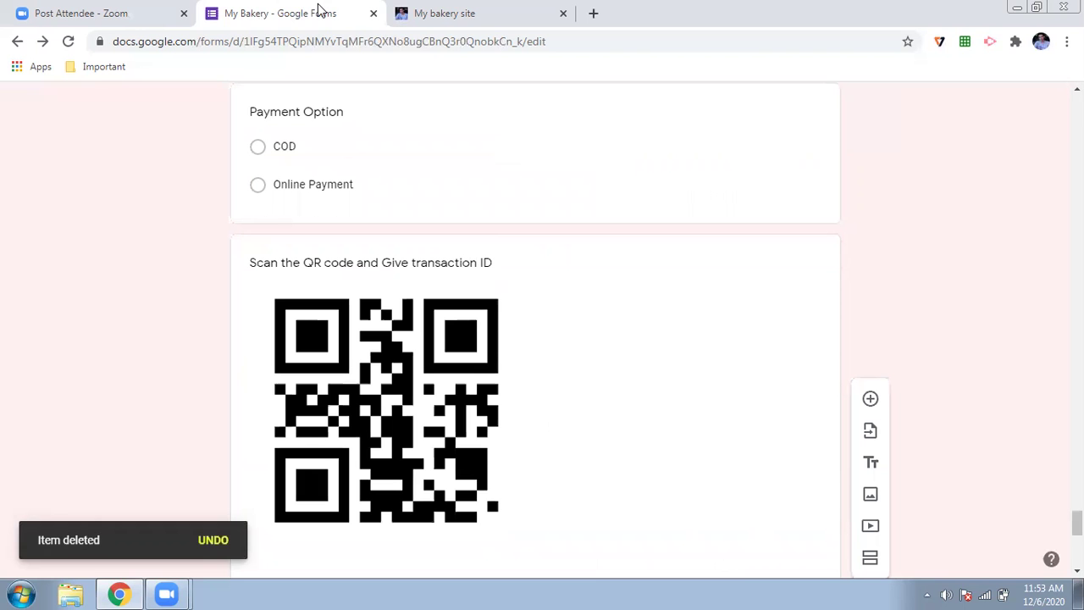
scroll(161, 423, up, 1)
scroll(161, 423, up, 20)
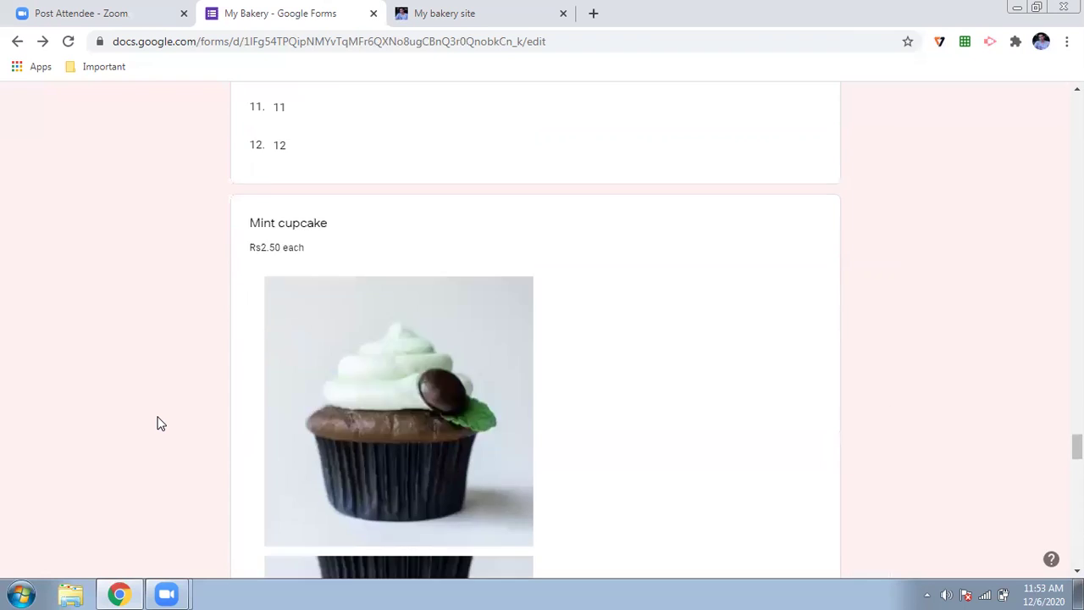
scroll(160, 423, up, 10)
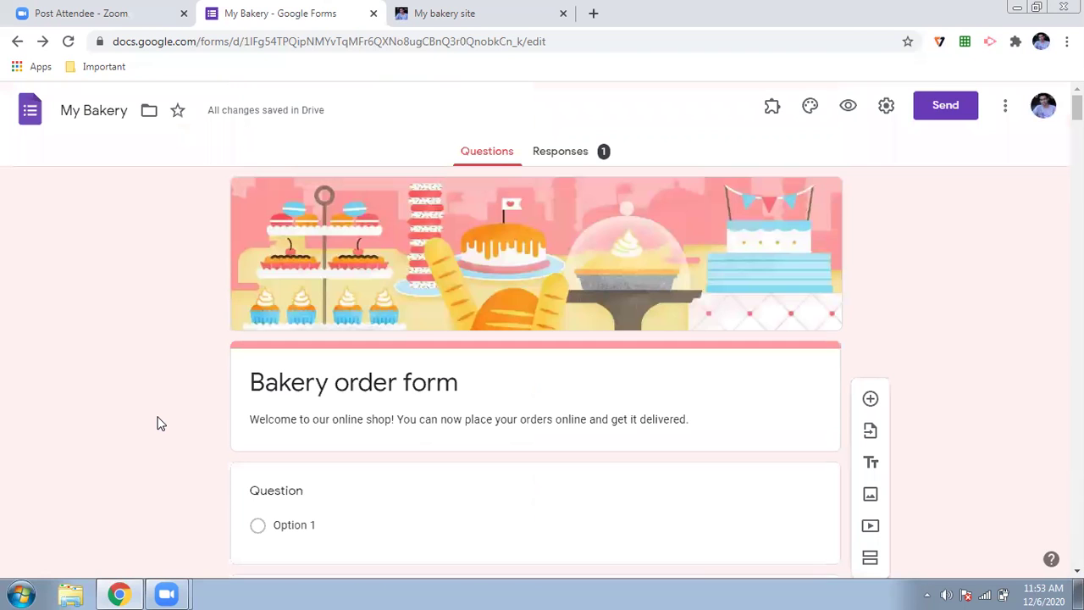
click(768, 106)
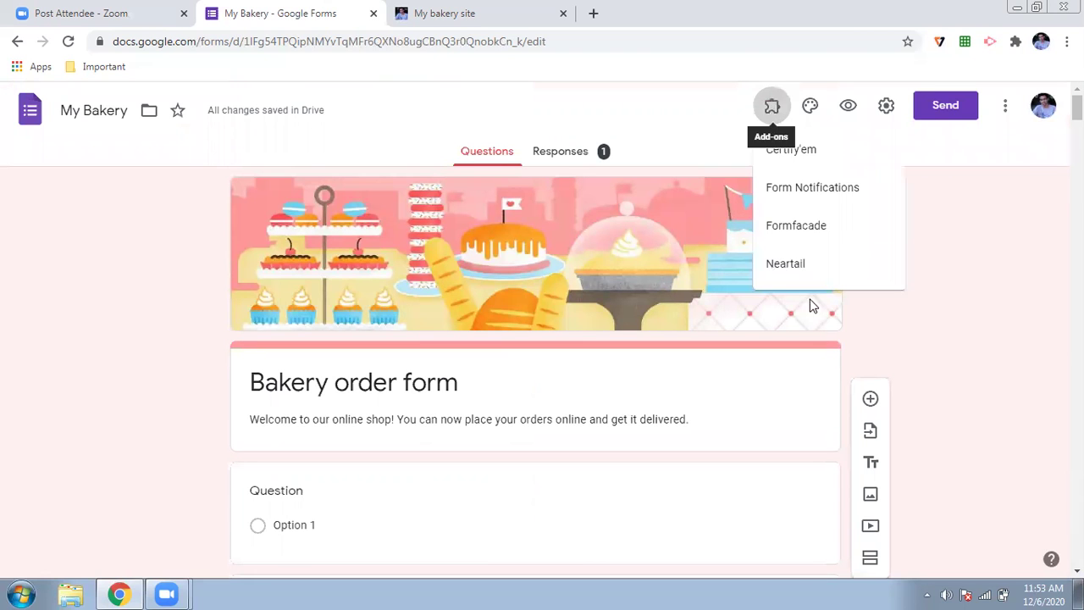
click(800, 268)
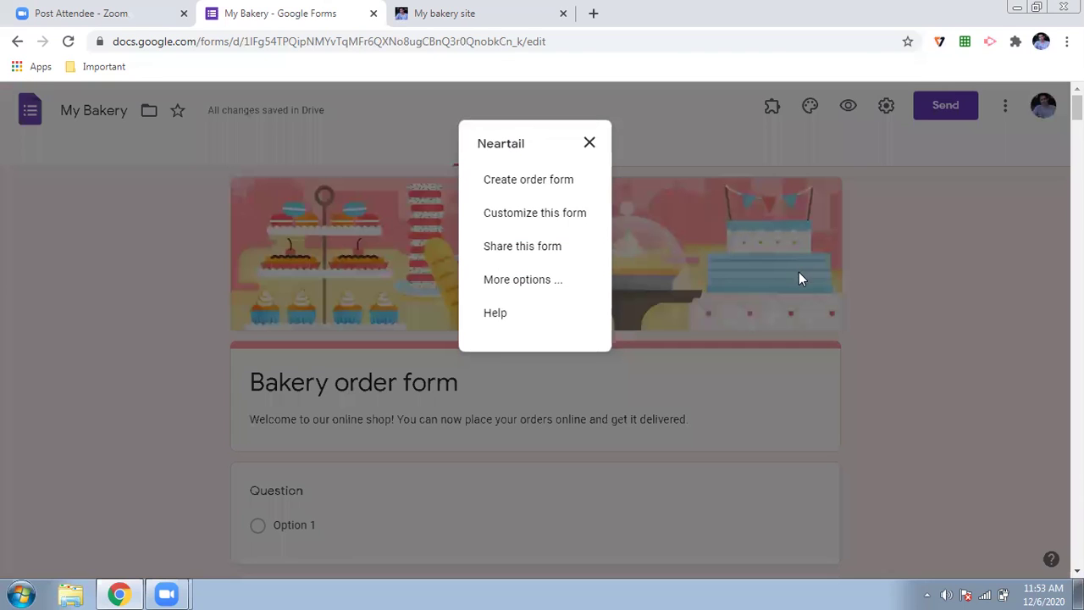
click(536, 215)
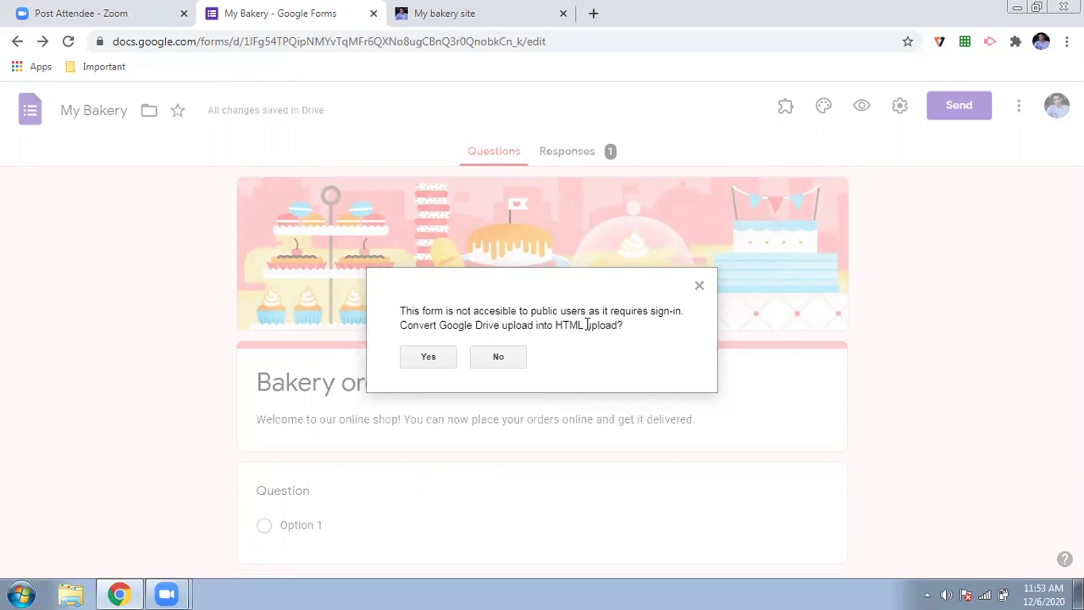
click(416, 356)
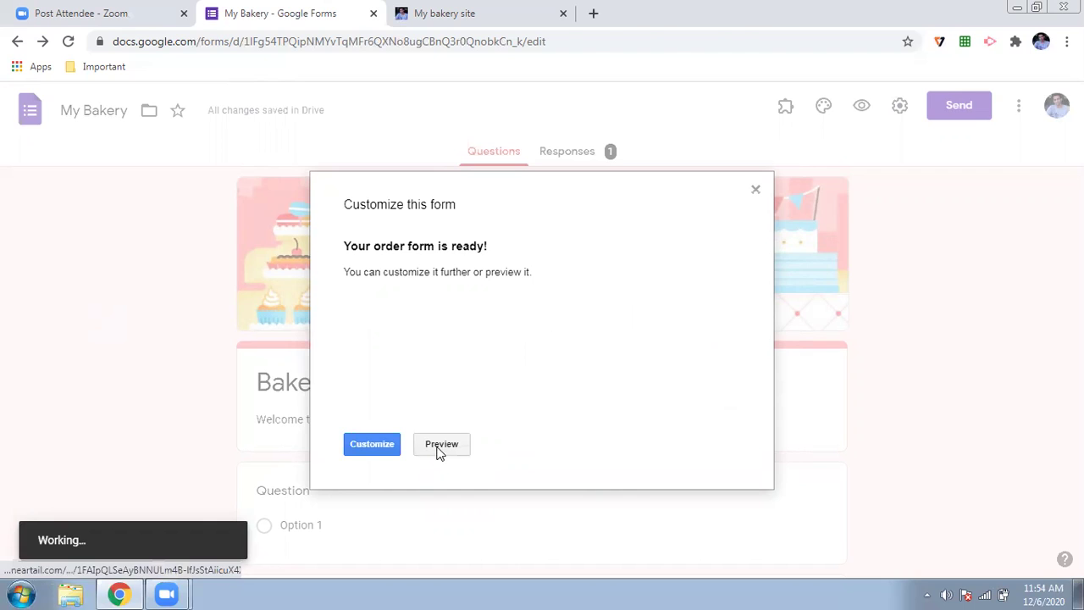
- Preview the Neartail order form in a new tab from the Customize this form dialog
click(438, 446)
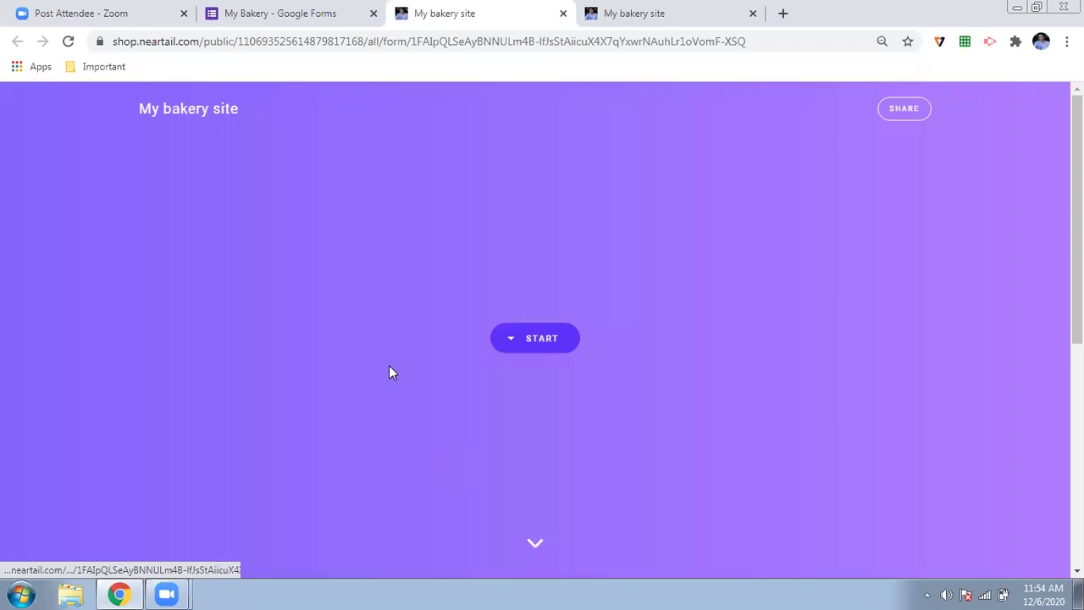
- Start the shop order form and scroll down to the cookie quantity list
click(552, 343)
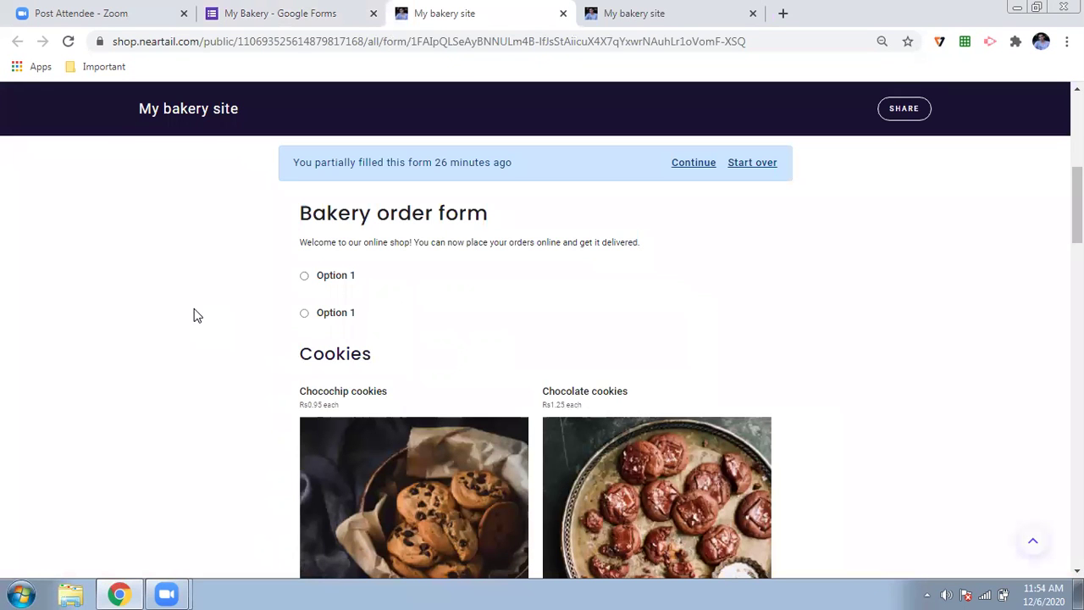
scroll(193, 315, down, 2)
scroll(193, 315, down, 4)
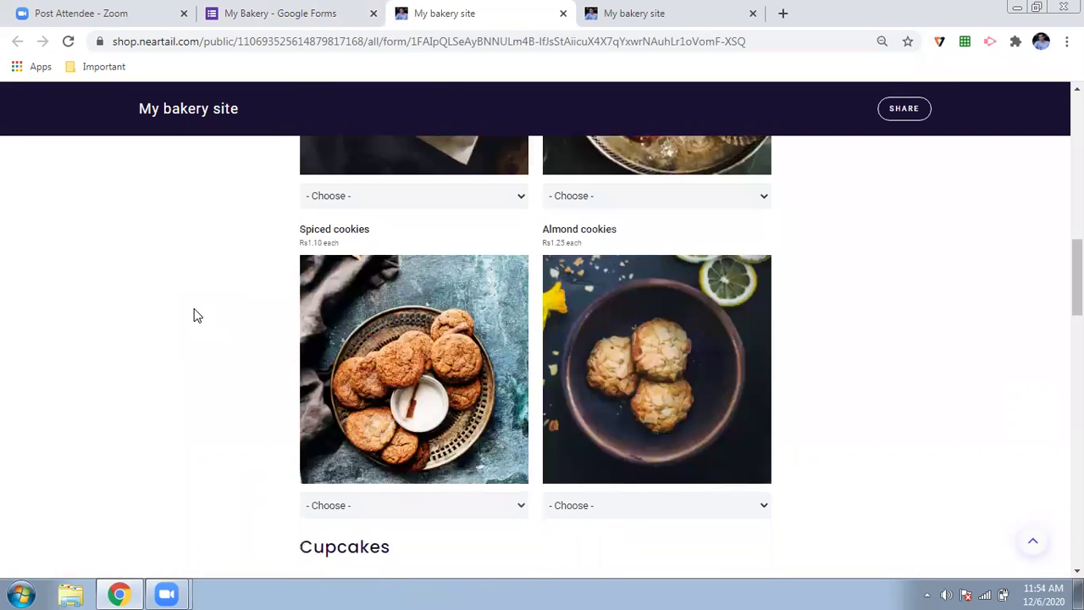
scroll(193, 315, down, 6)
scroll(193, 315, down, 10)
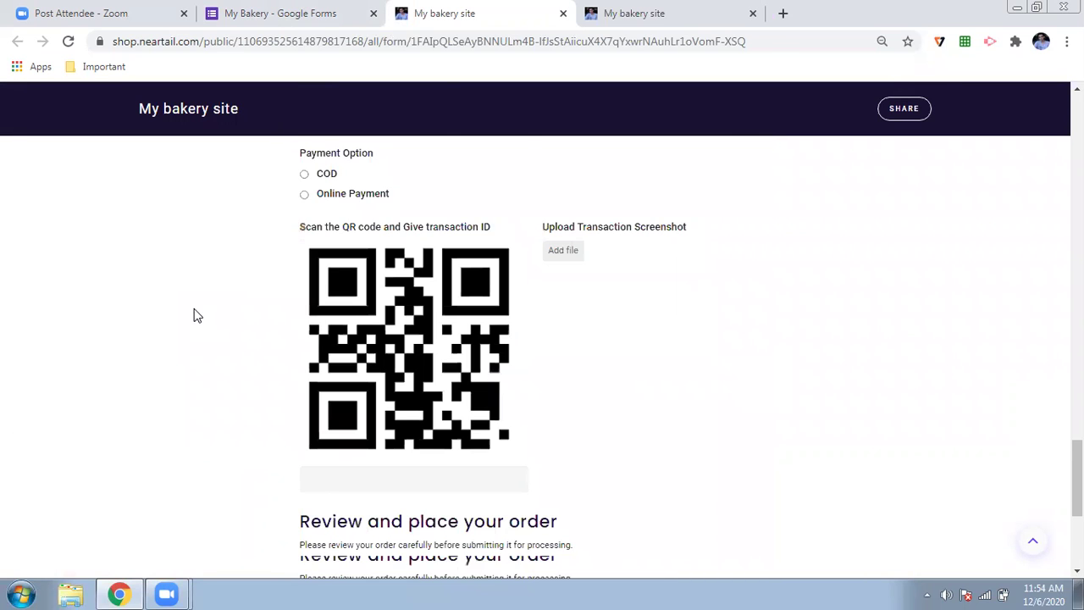
scroll(193, 315, up, 5)
scroll(193, 315, up, 10)
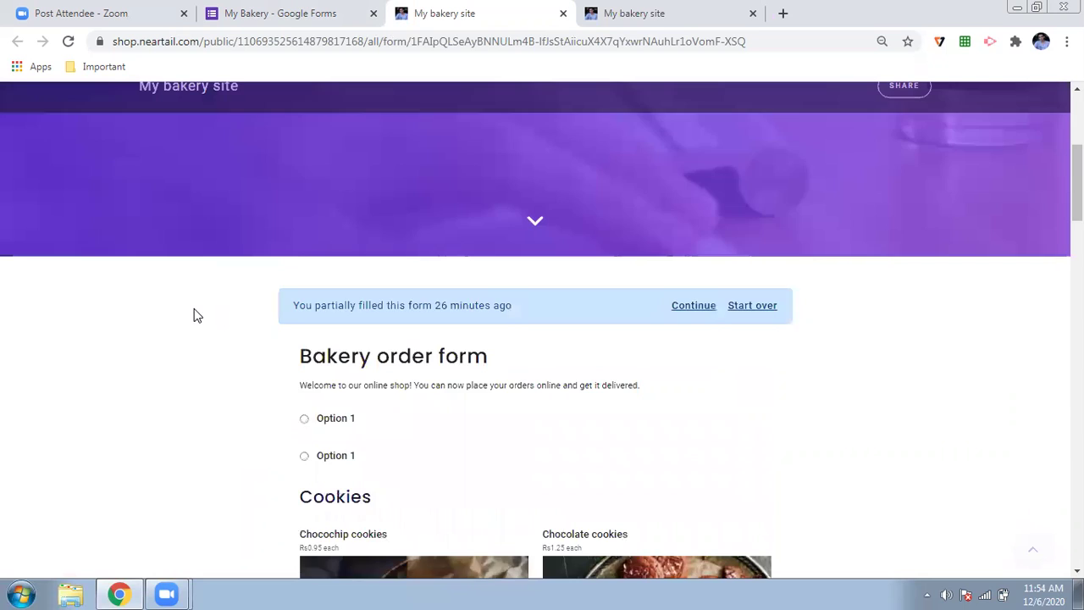
scroll(193, 315, down, 3)
scroll(193, 315, down, 2)
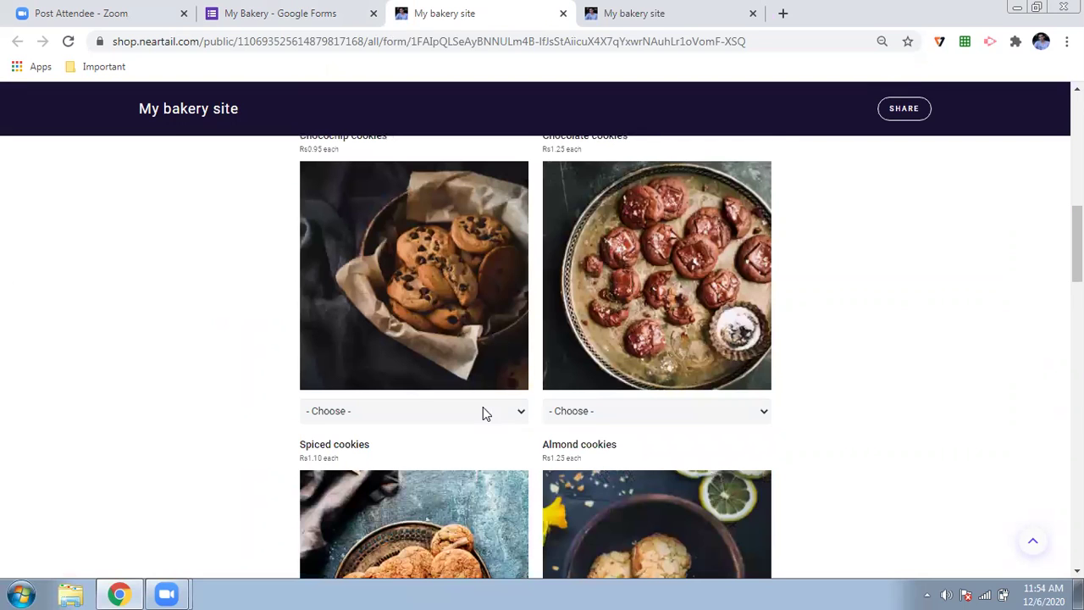
- Choose 9 Chocochip cookies and 4 Spiced cookies, bringing the total to Rs22.95
click(483, 408)
click(426, 353)
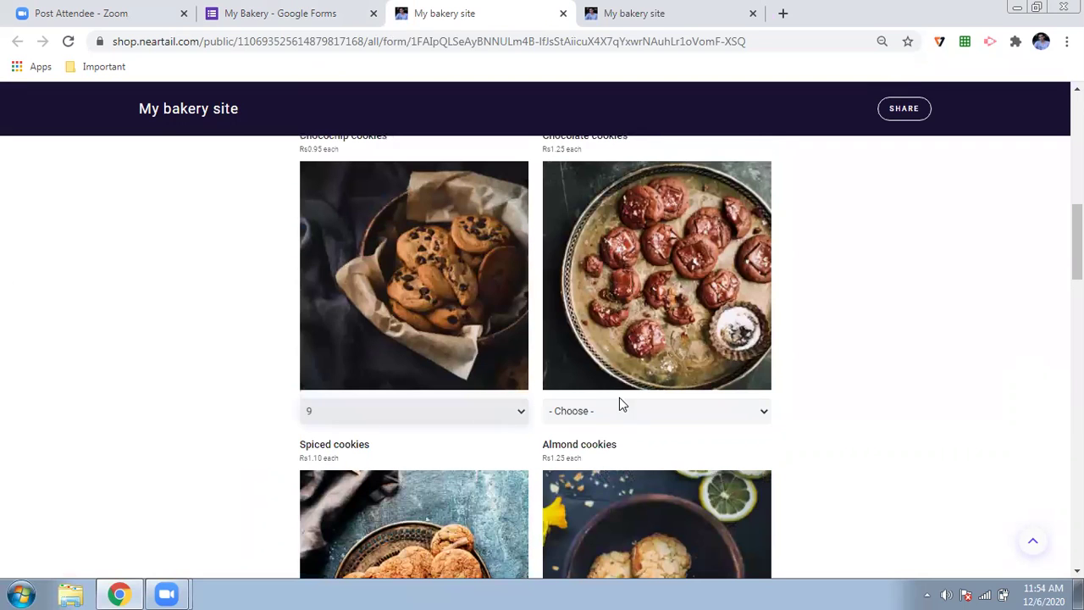
click(619, 406)
scroll(480, 254, down, 5)
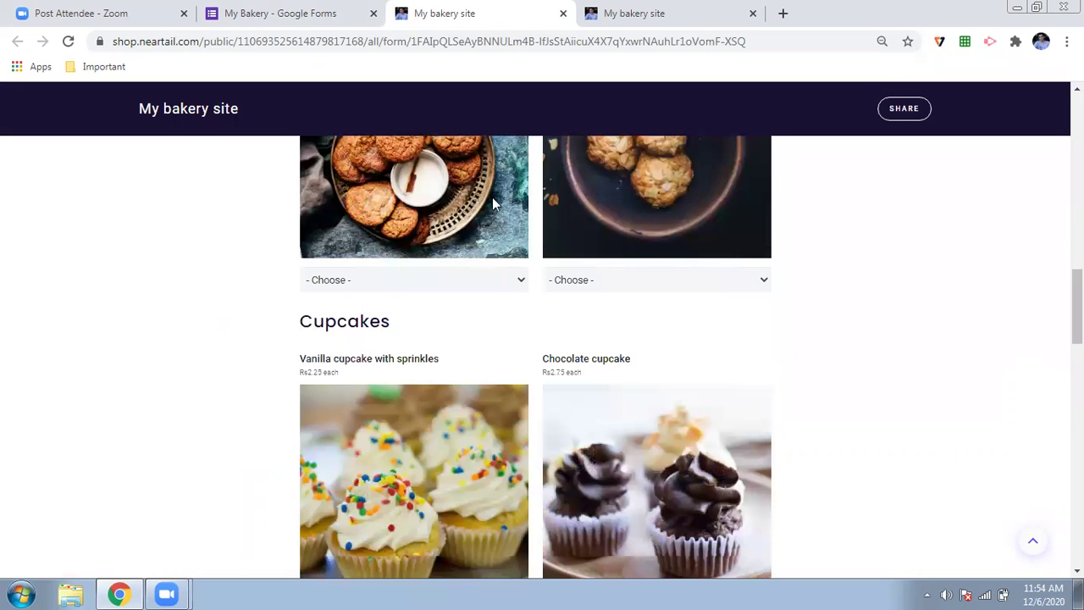
scroll(492, 197, down, 1)
click(494, 206)
click(436, 286)
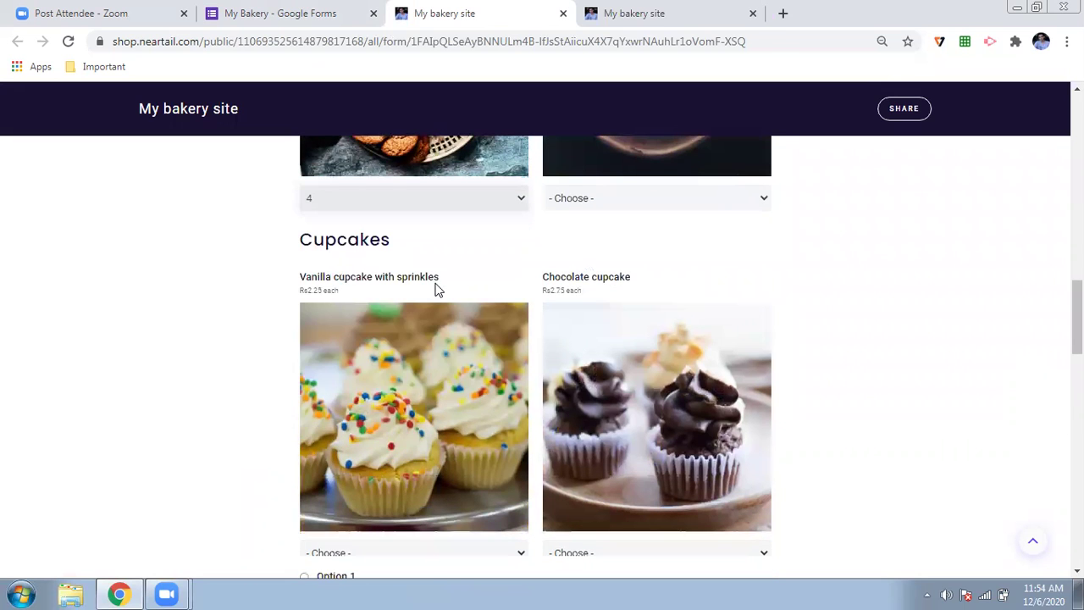
scroll(436, 288, down, 7)
scroll(338, 300, up, 1)
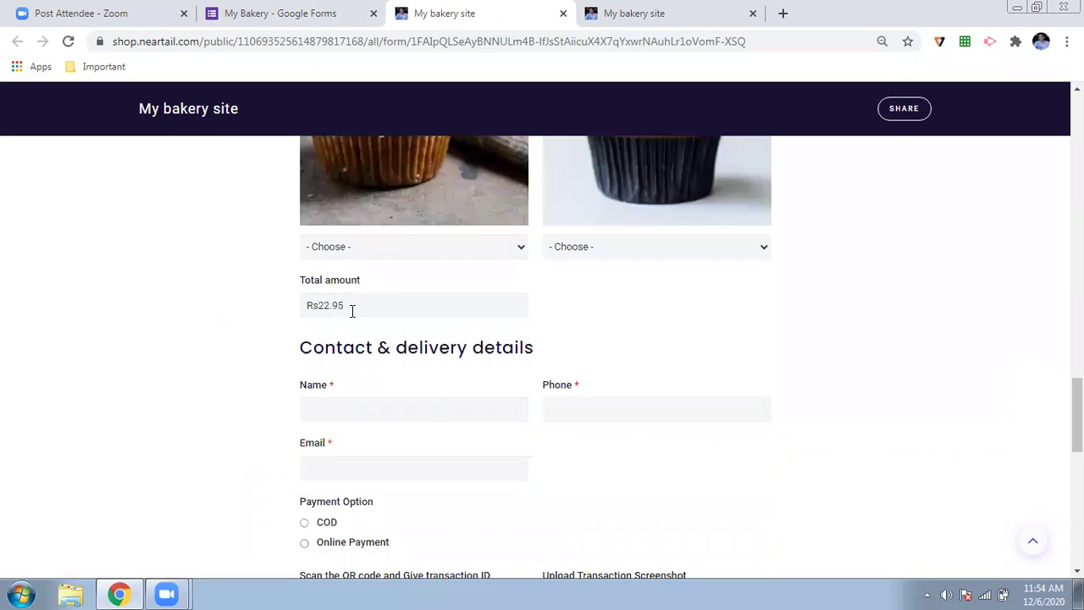
- Fill in the customer's name, phone number and email address
click(452, 397)
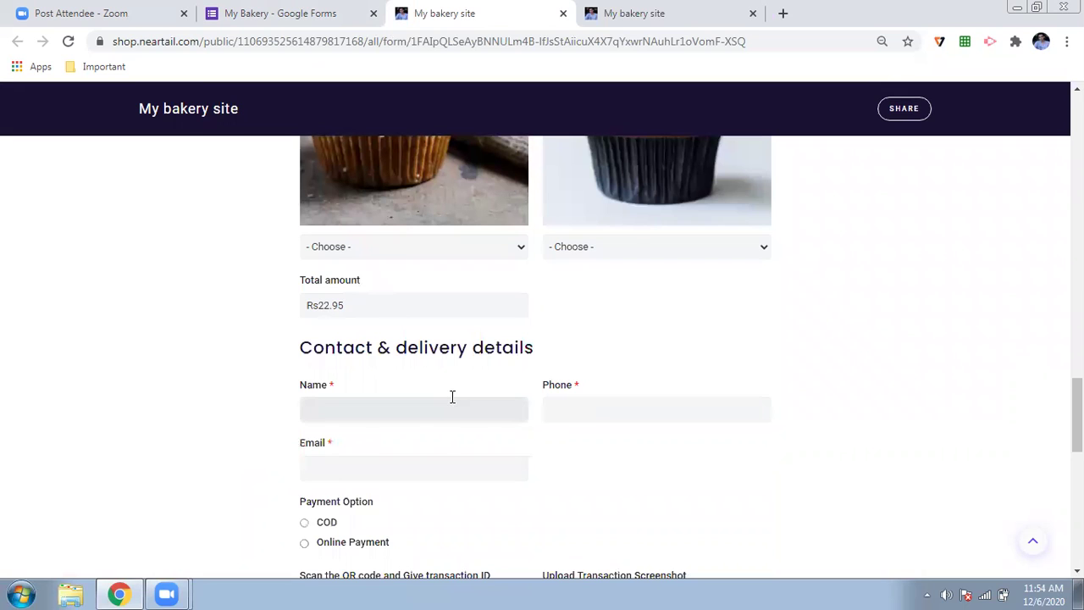
text(xxxxx)
click(607, 412)
text(99999999)
click(365, 460)
text(ddd)
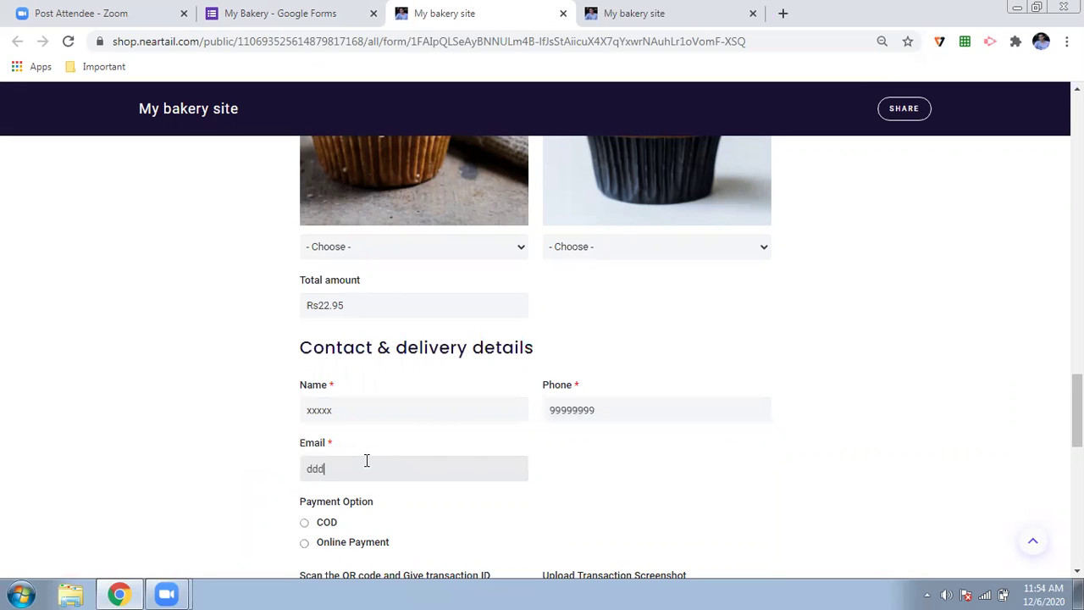
text(d@gmail.com)
- Select Online Payment and enter the payment transaction ID below the QR code
scroll(365, 461, down, 3)
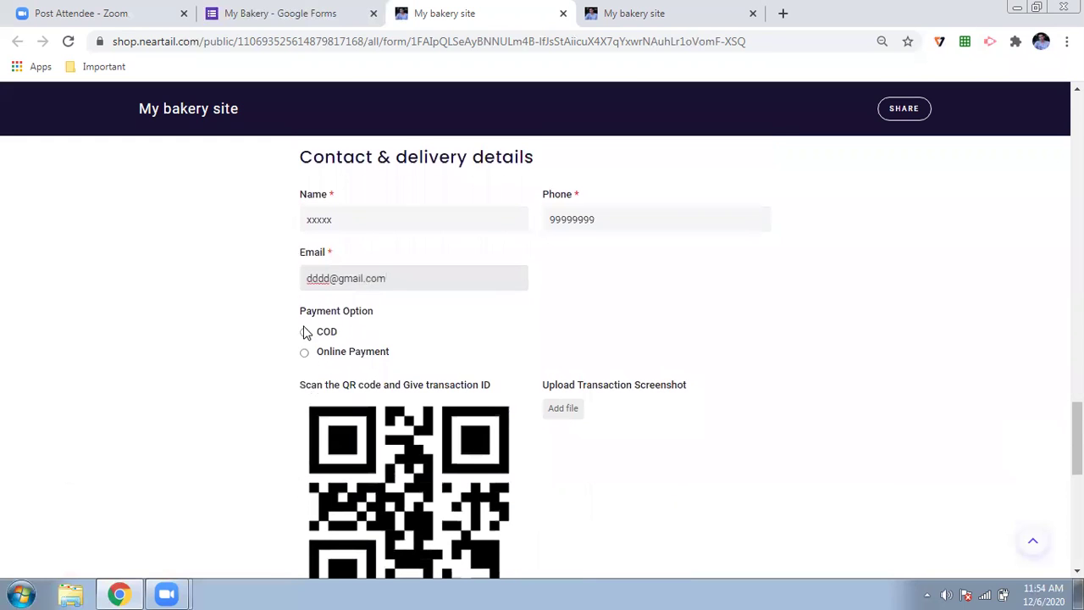
click(304, 352)
scroll(259, 356, down, 3)
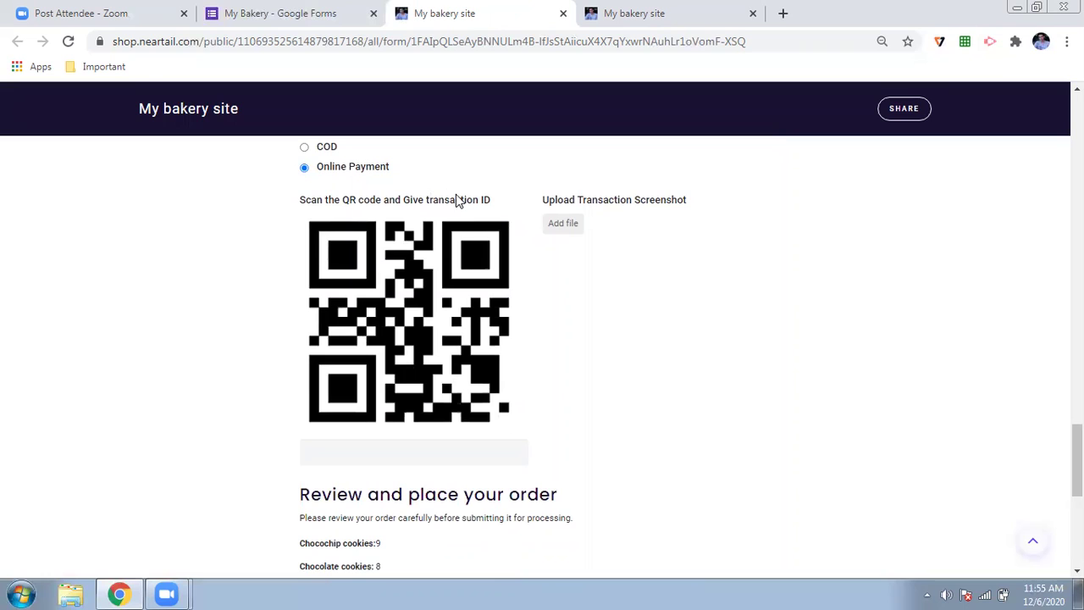
click(406, 458)
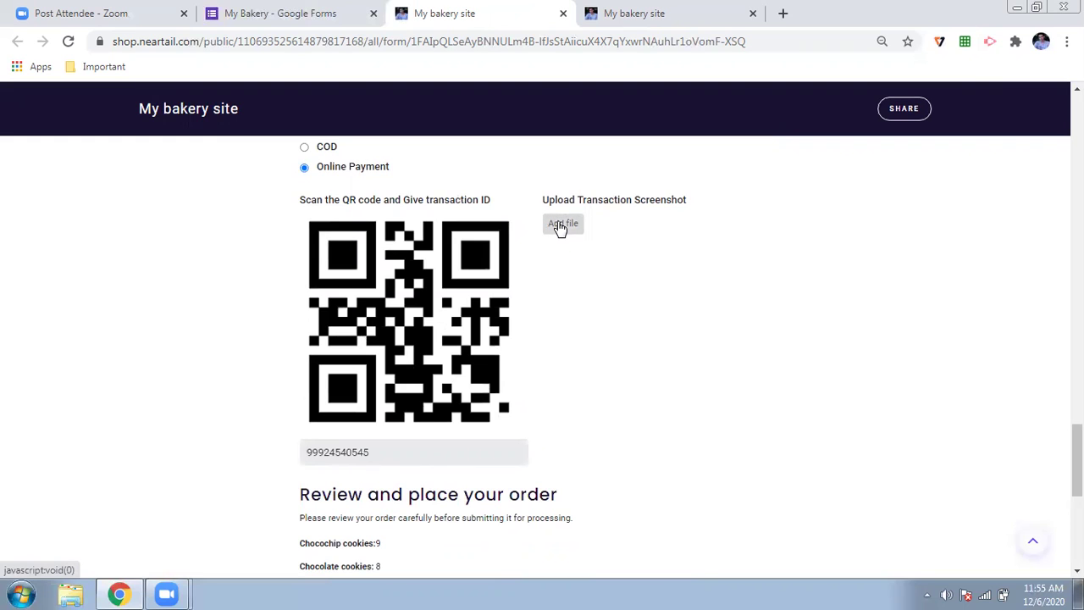
click(558, 229)
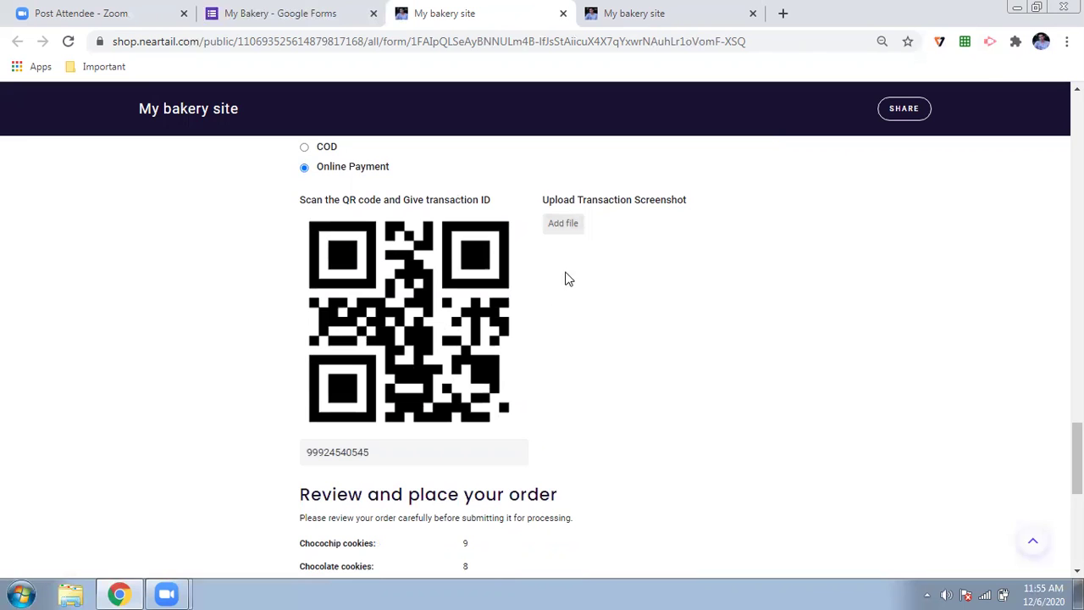
click(570, 223)
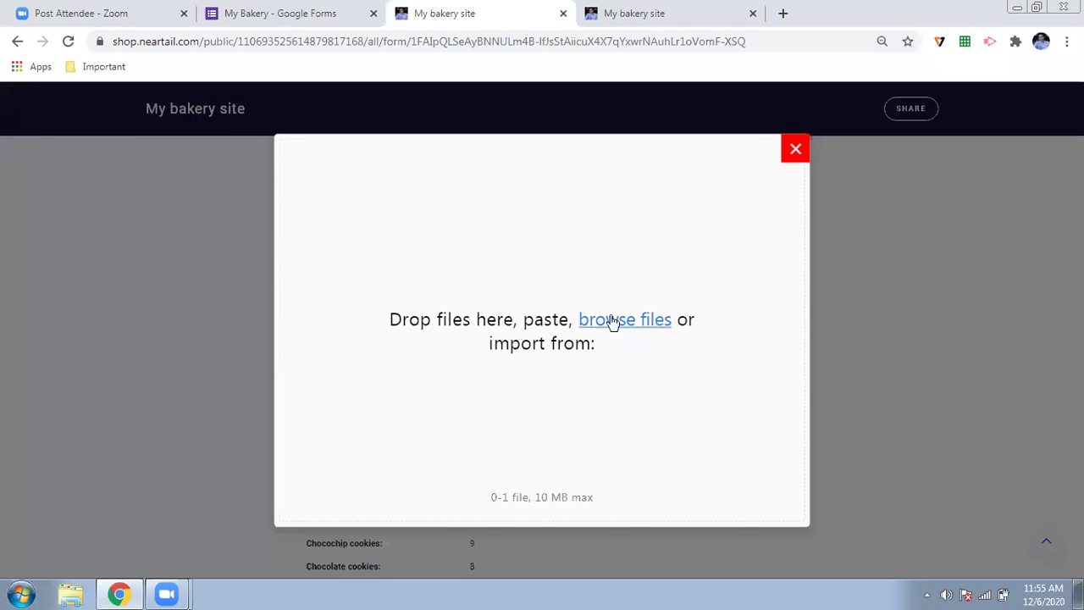
click(795, 149)
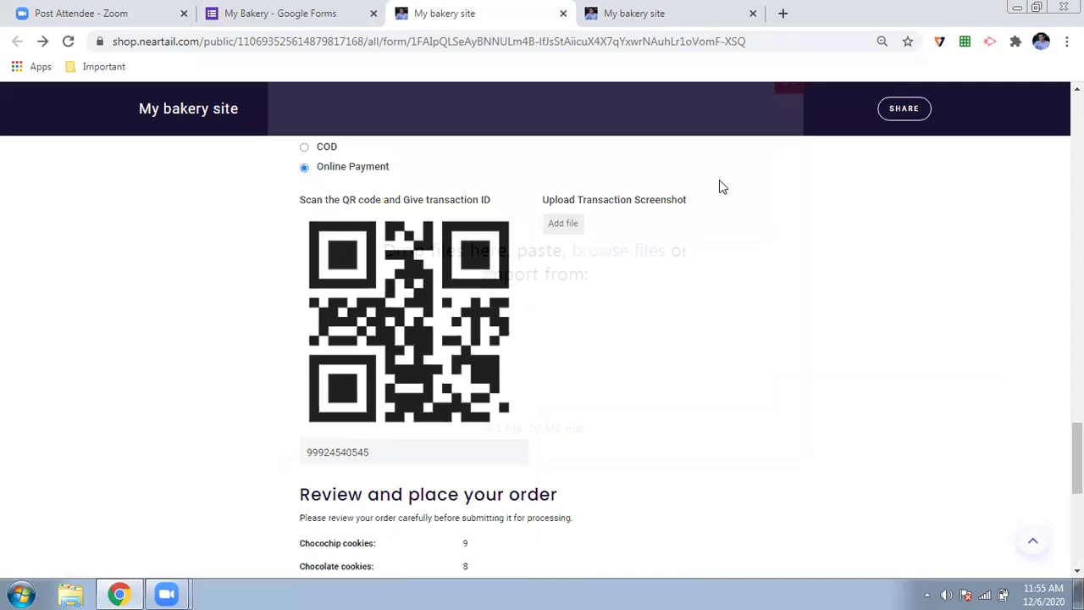
scroll(169, 425, down, 3)
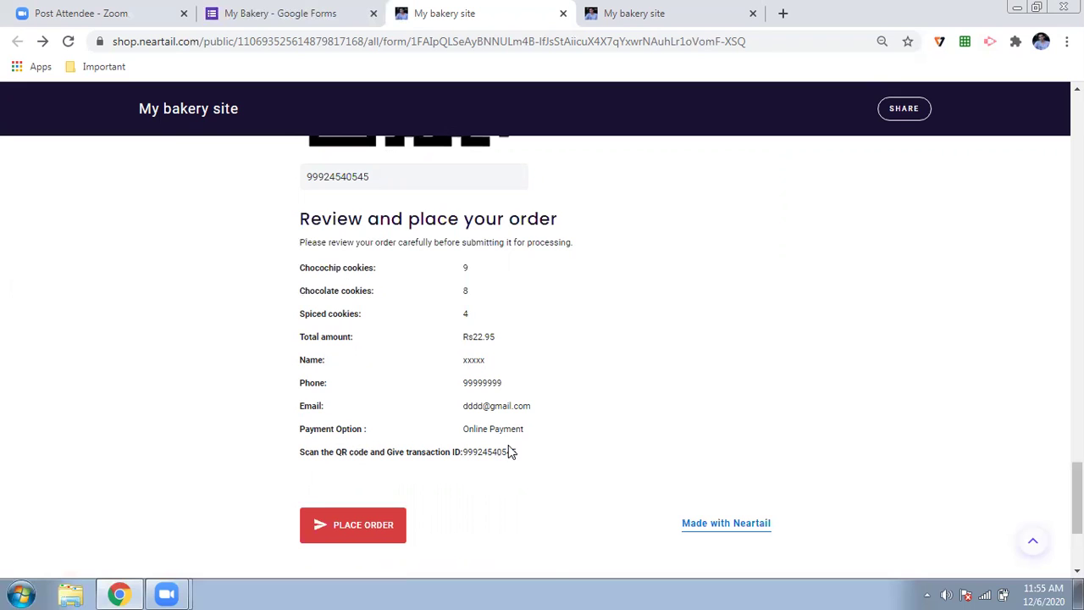
scroll(508, 451, up, 5)
scroll(318, 481, down, 5)
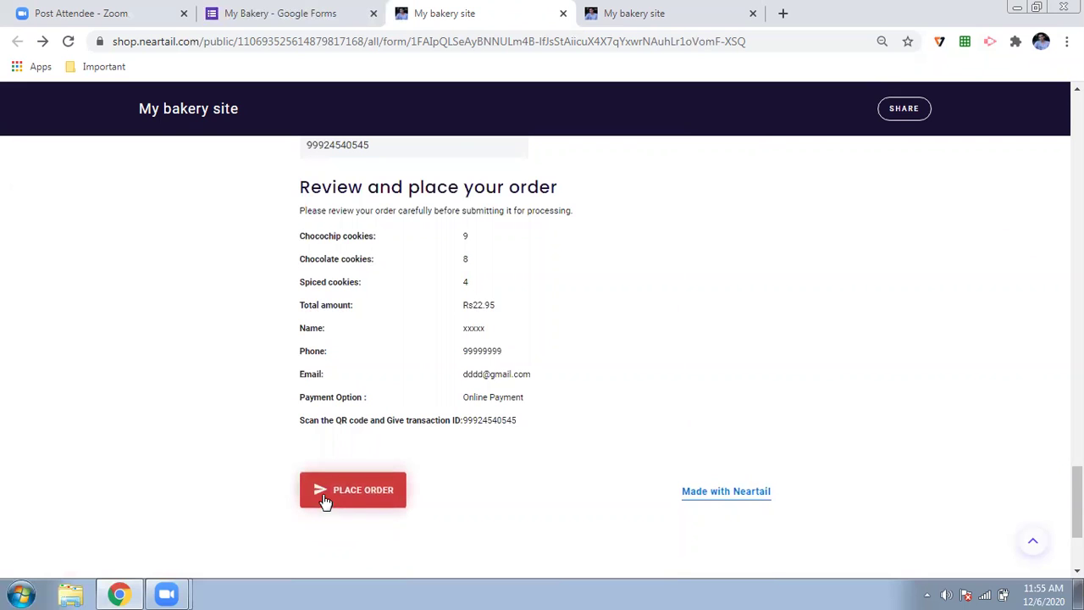
scroll(260, 391, up, 5)
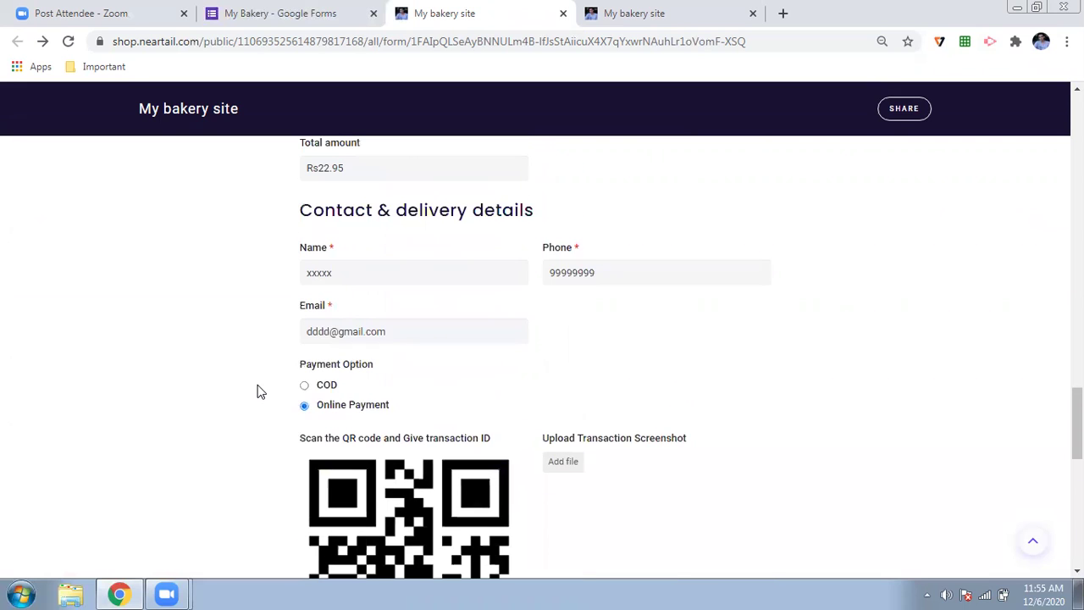
scroll(260, 392, up, 1)
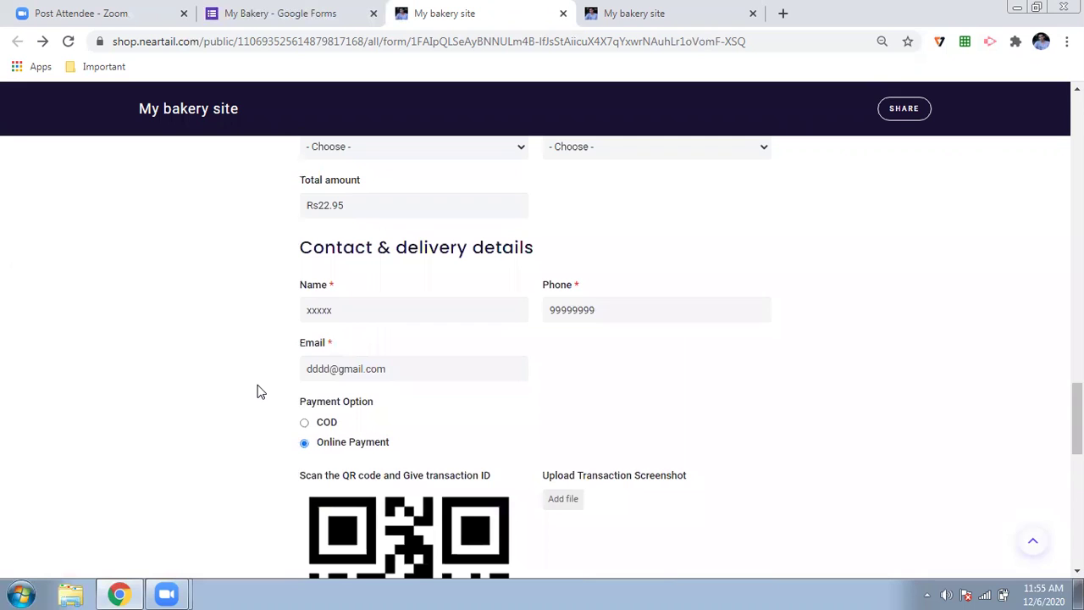
scroll(259, 424, down, 2)
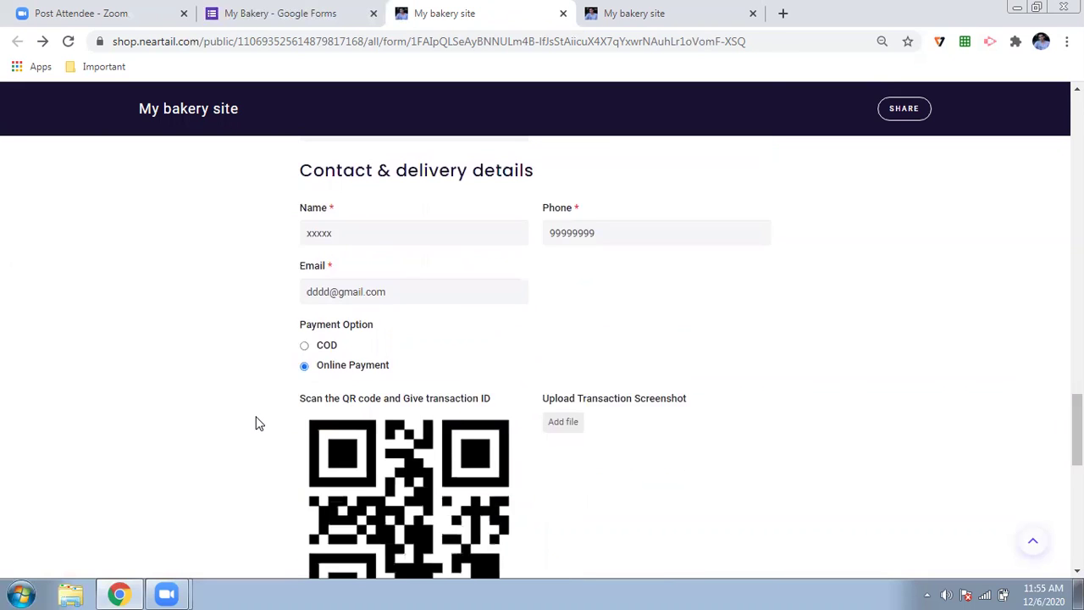
scroll(259, 423, down, 14)
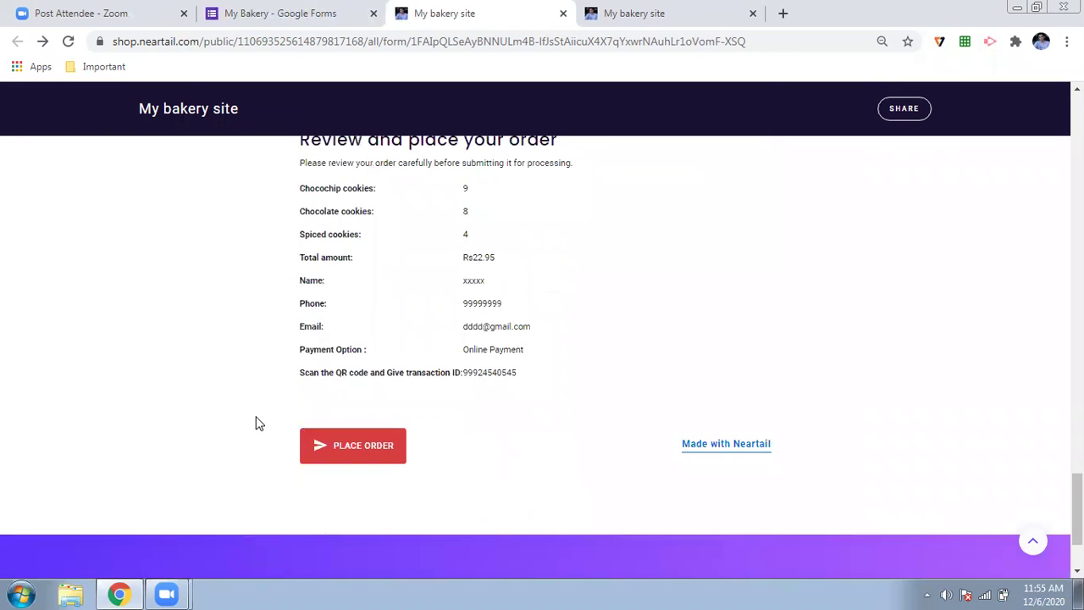